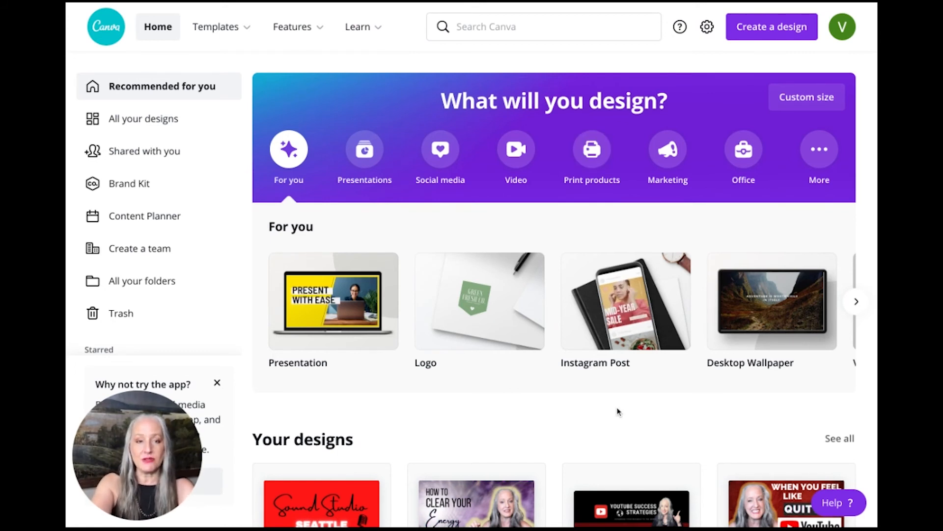
Step: Create a new YouTube Intro design at 1920 × 1080 px
click(772, 27)
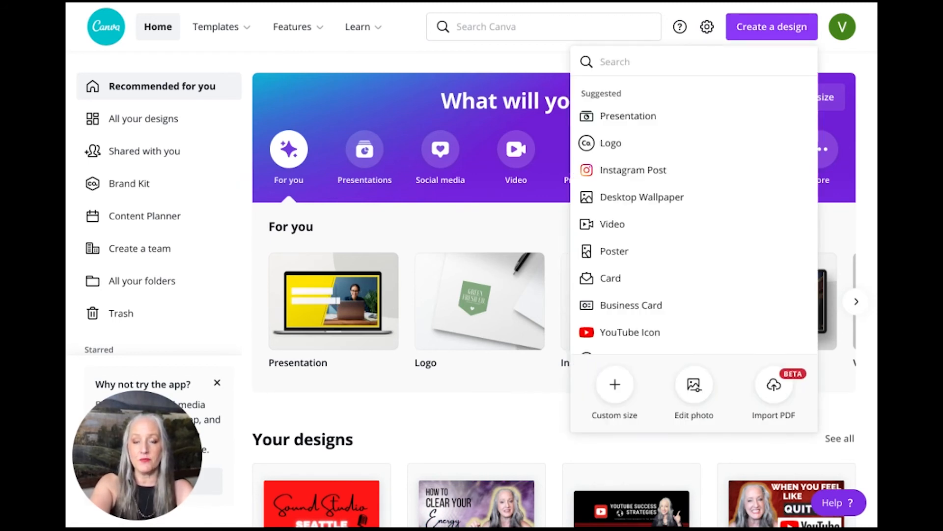
scroll(719, 135, down, 5)
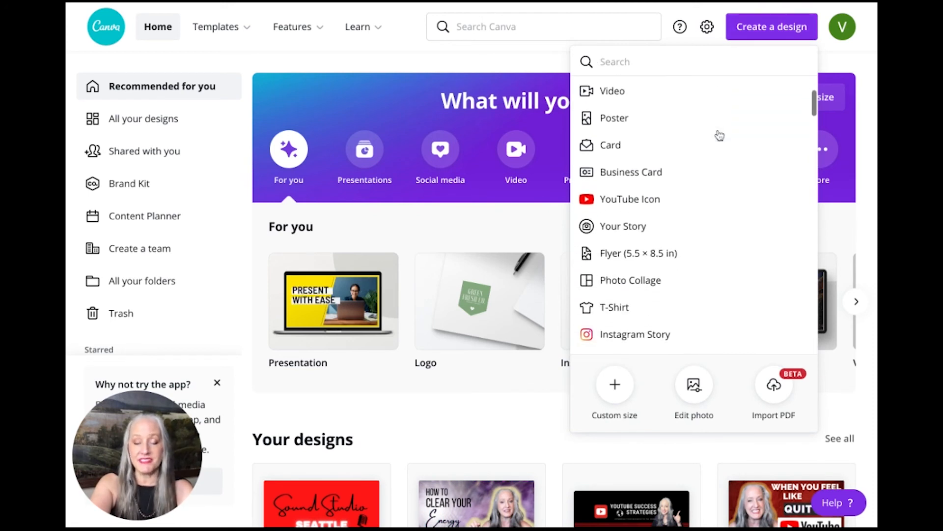
scroll(719, 136, down, 10)
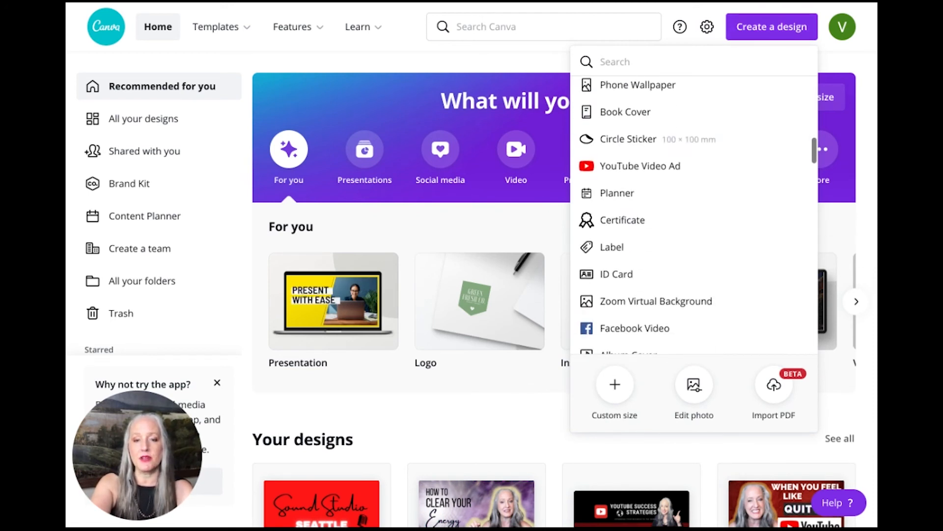
scroll(694, 215, down, 10)
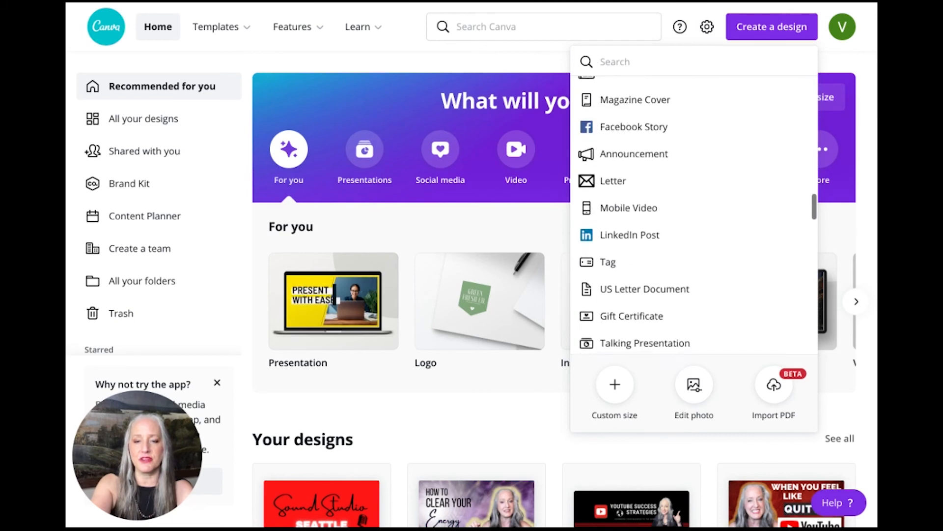
scroll(695, 215, down, 12)
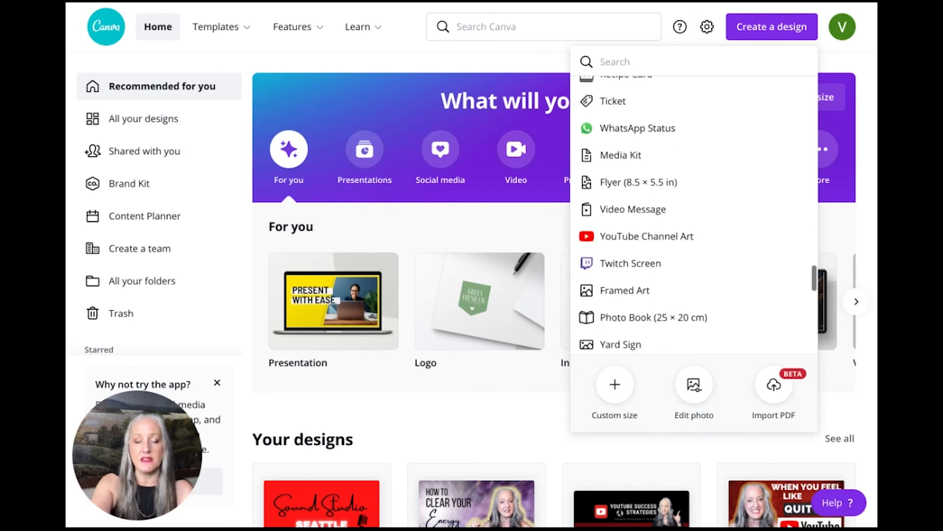
scroll(695, 118, down, 15)
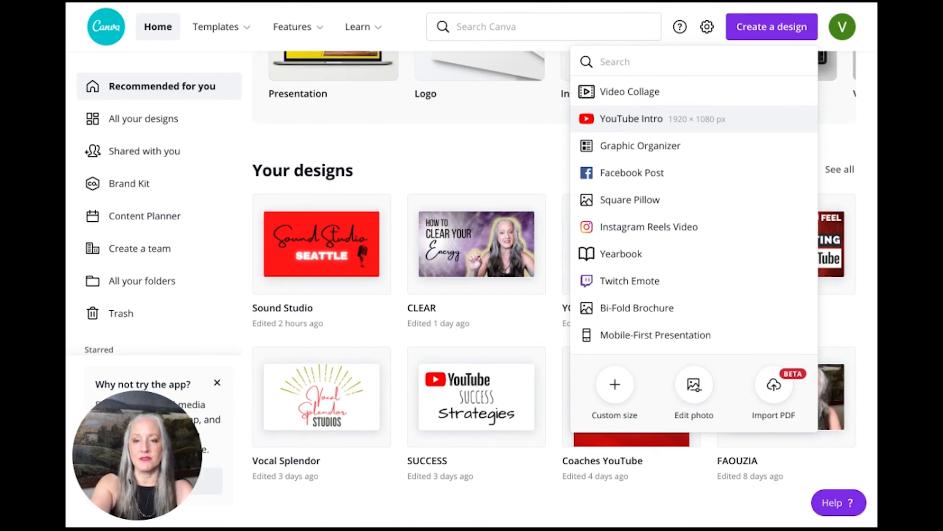
click(631, 118)
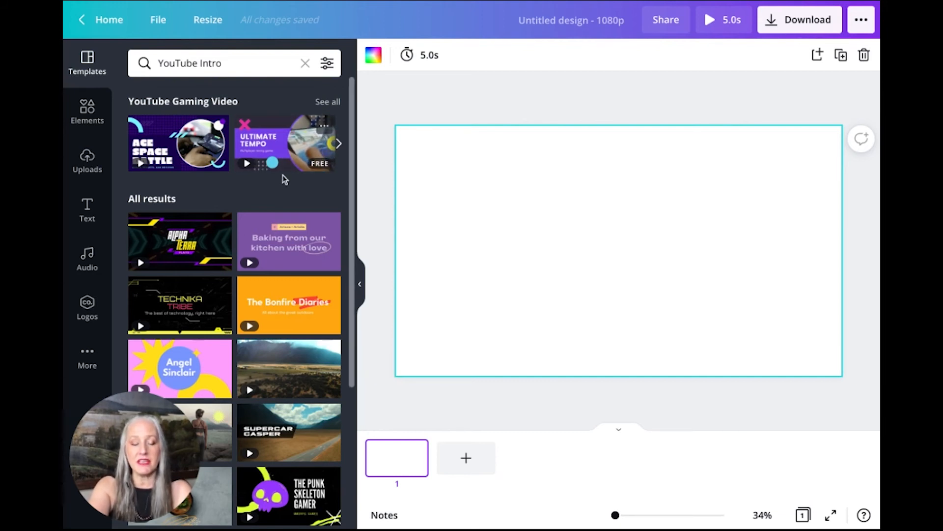
scroll(285, 208, down, 2)
scroll(285, 207, down, 5)
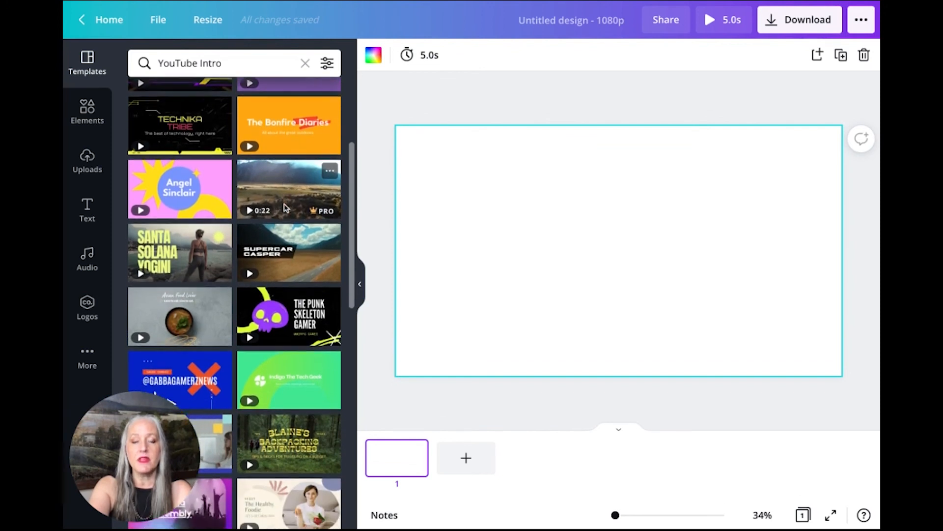
scroll(287, 206, down, 3)
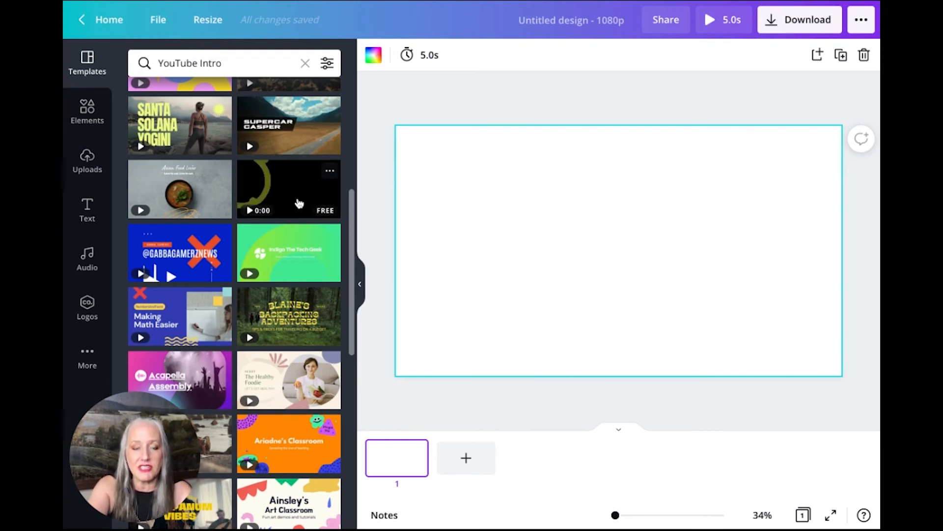
mouse_move(291, 263)
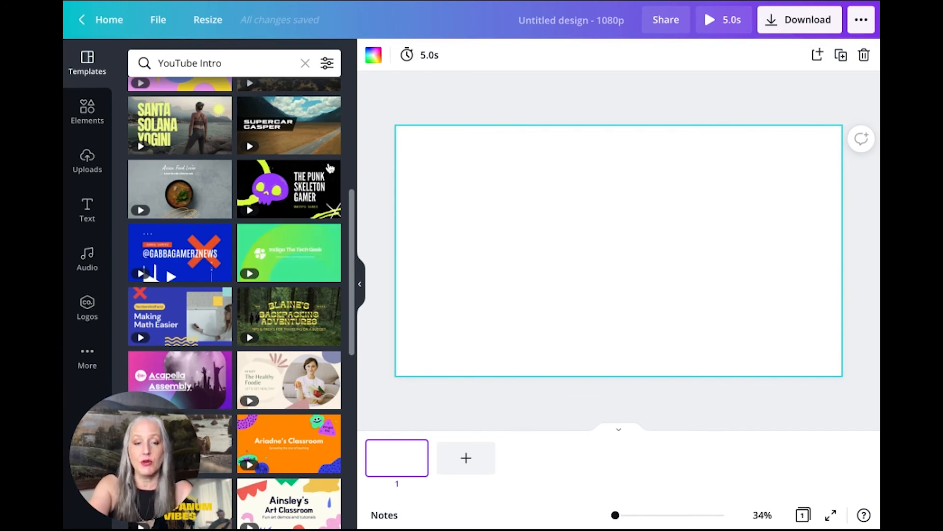
Step: Set the blank page's background to bright red from the default colors
click(375, 58)
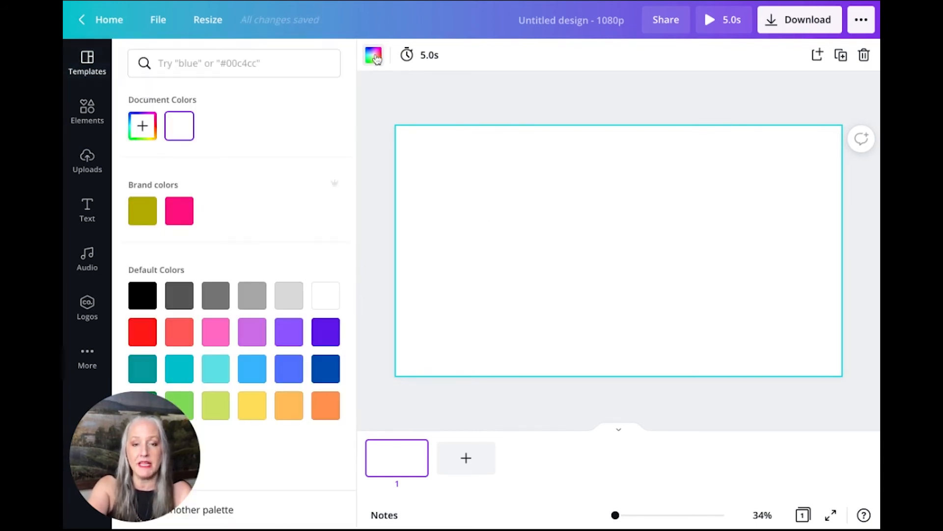
click(141, 335)
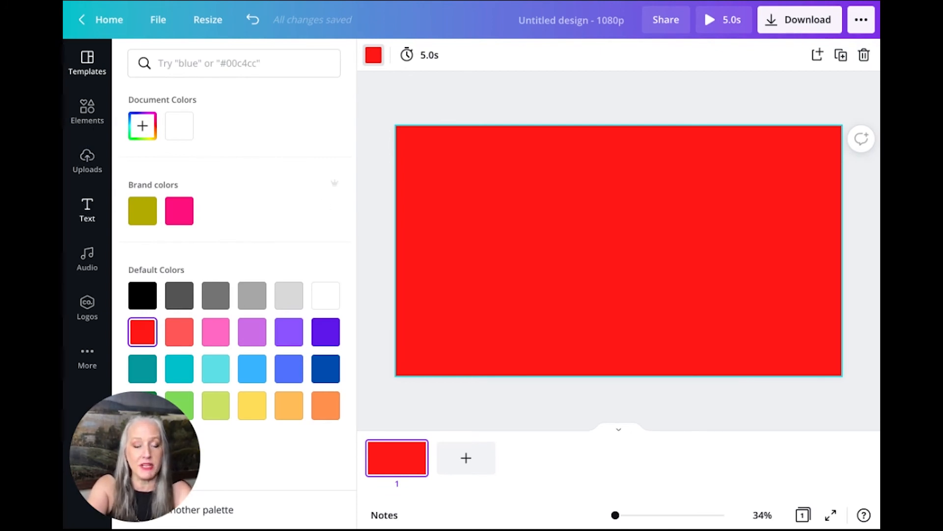
Step: Add a heading to the red page that reads "Sound Studio"
click(87, 209)
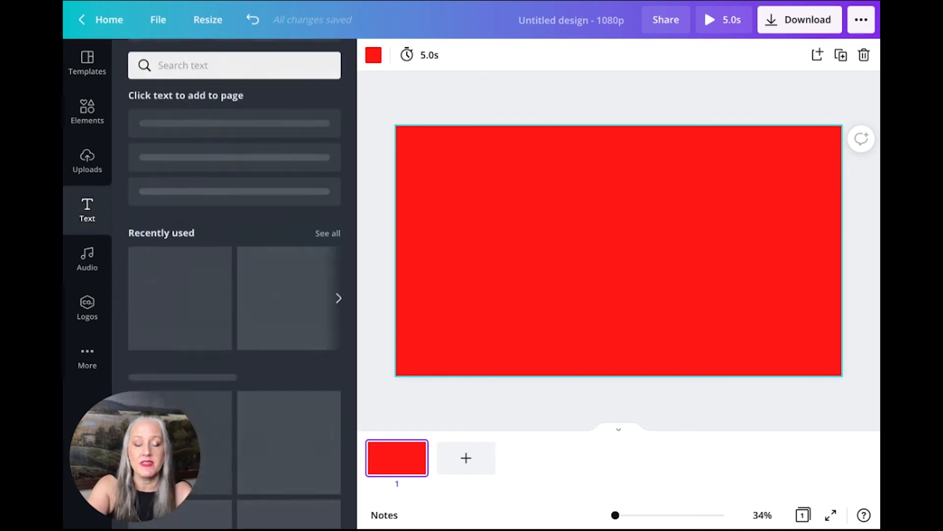
click(252, 128)
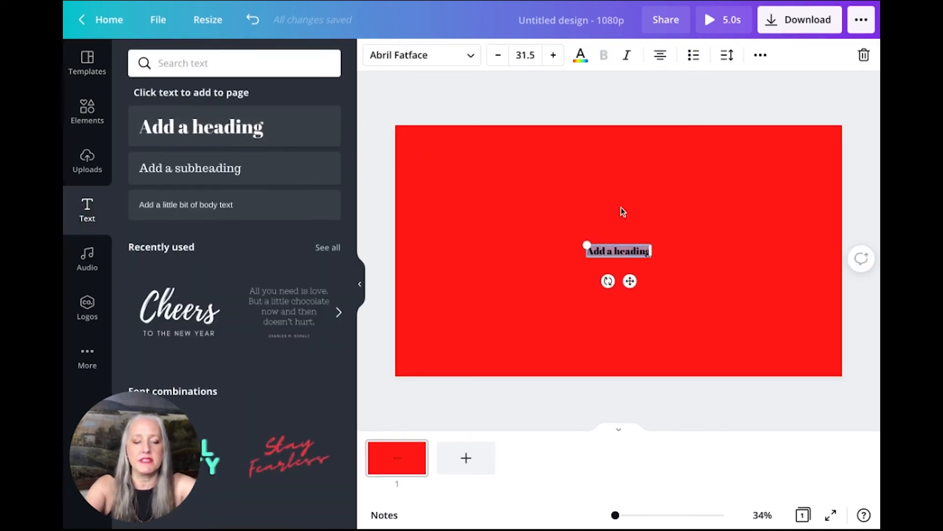
text(S)
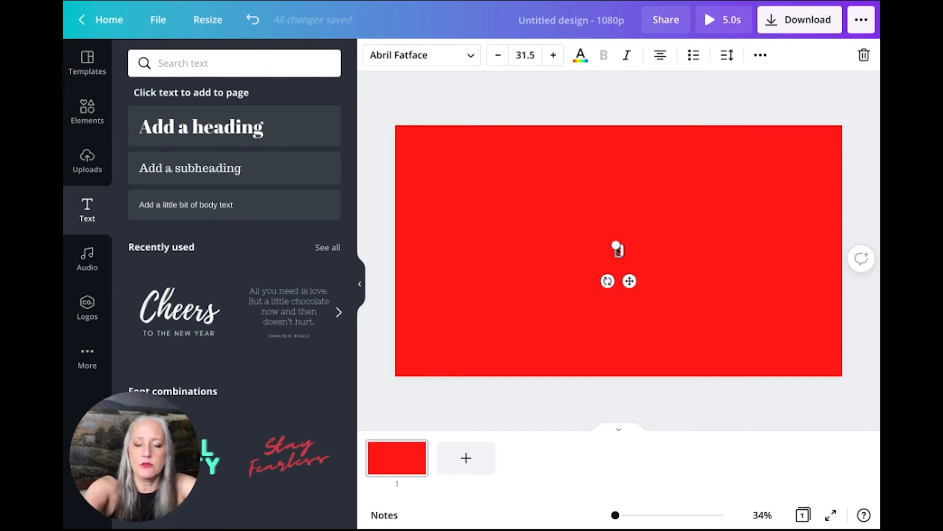
text(ound S)
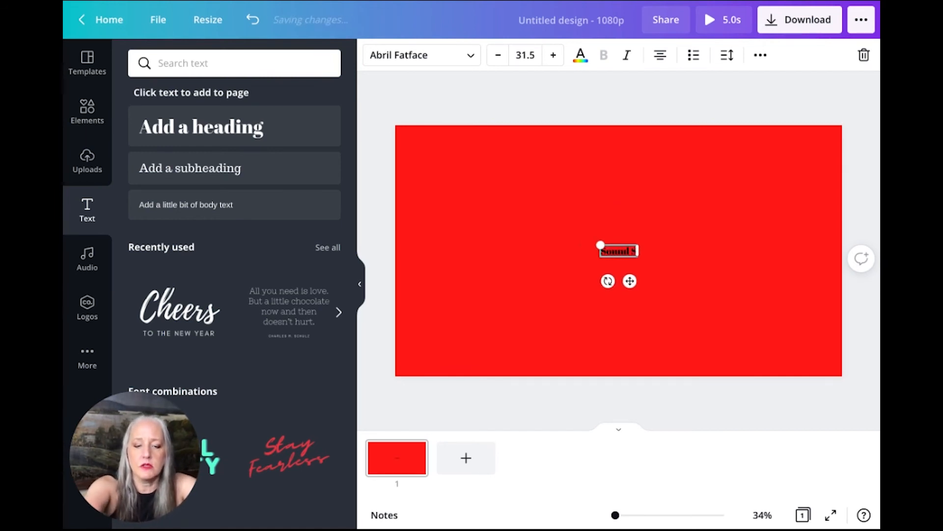
text(iudio)
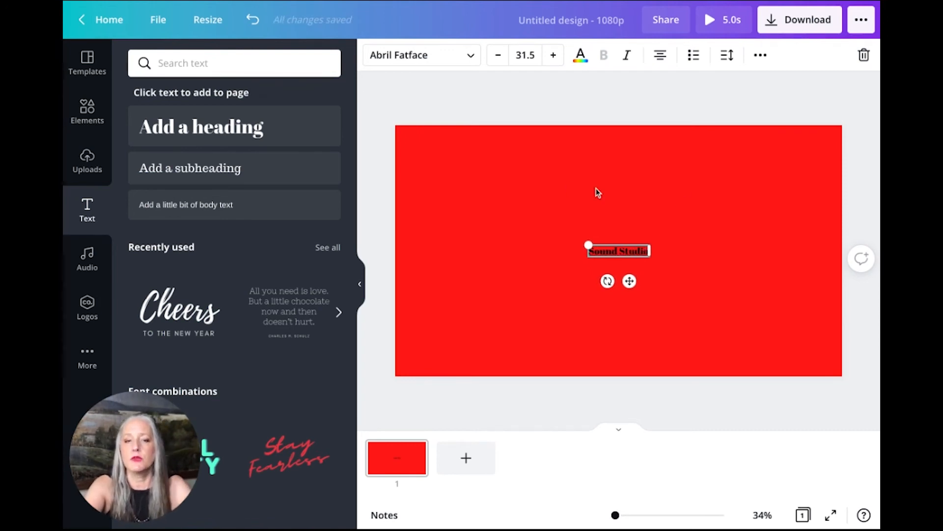
Step: Set the font size of the "Sound Studio" heading to 144
click(530, 57)
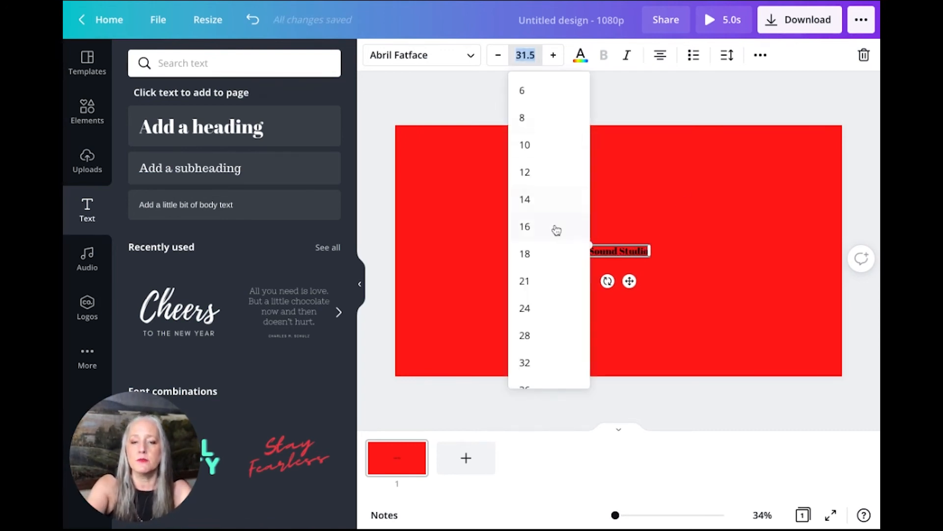
scroll(554, 228, down, 6)
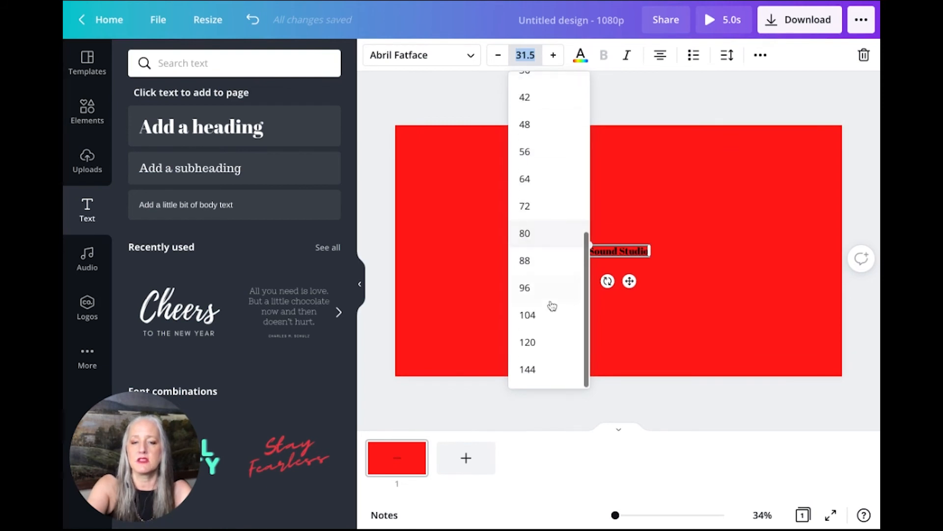
click(551, 371)
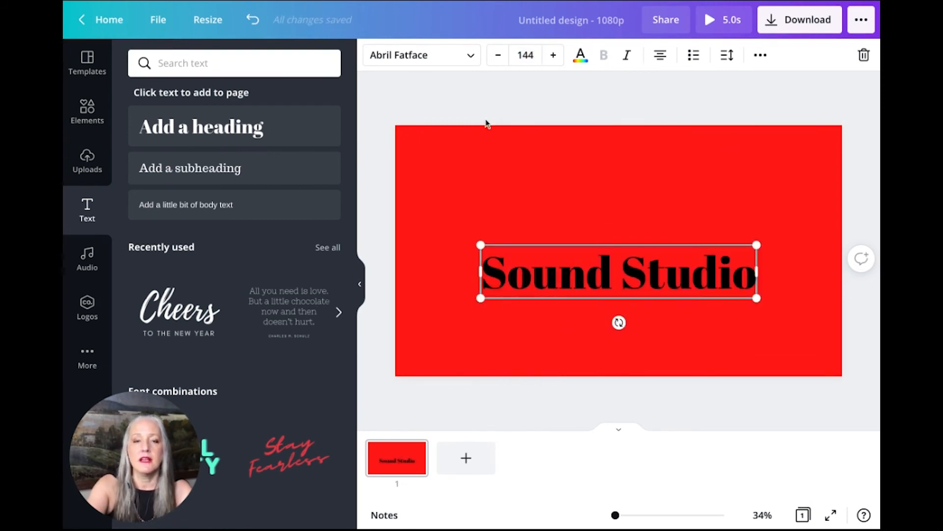
Step: Try the Amsterdam script fonts on the "Sound Studio" heading and apply Amsterdam Three
click(467, 58)
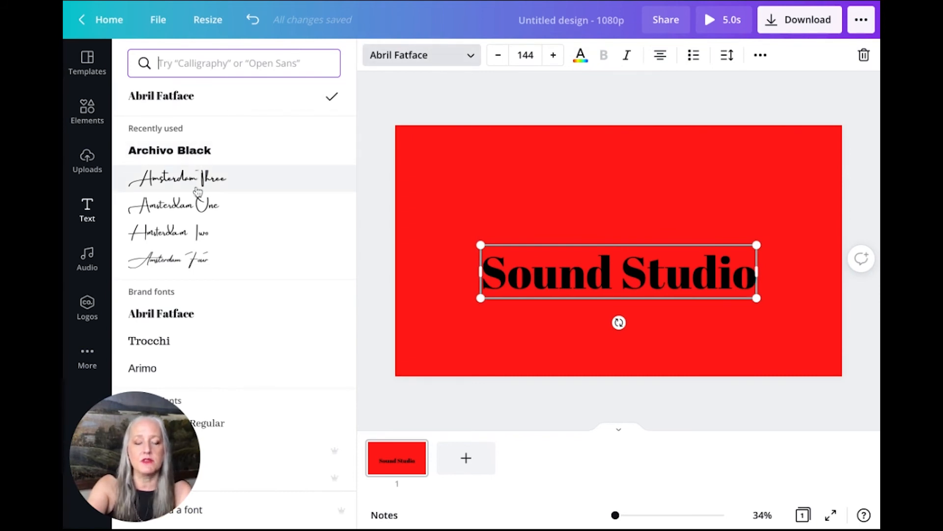
click(200, 208)
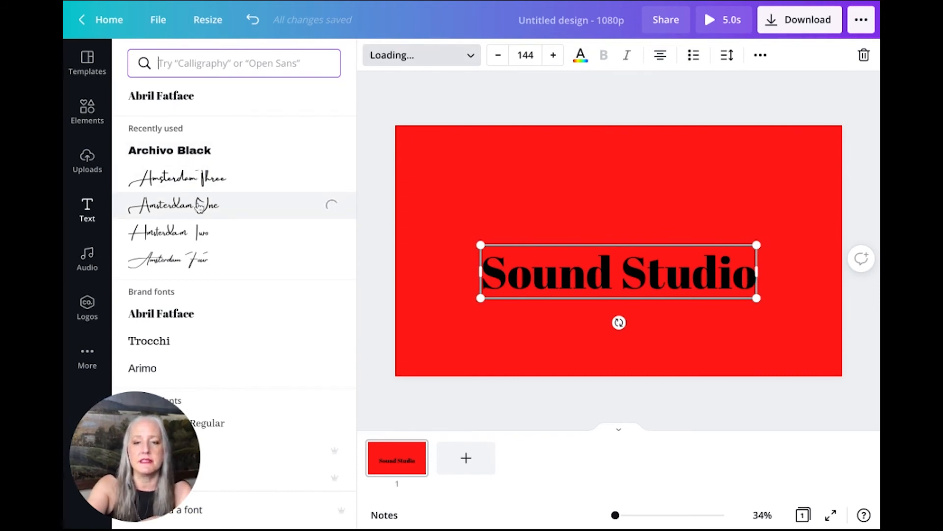
click(201, 178)
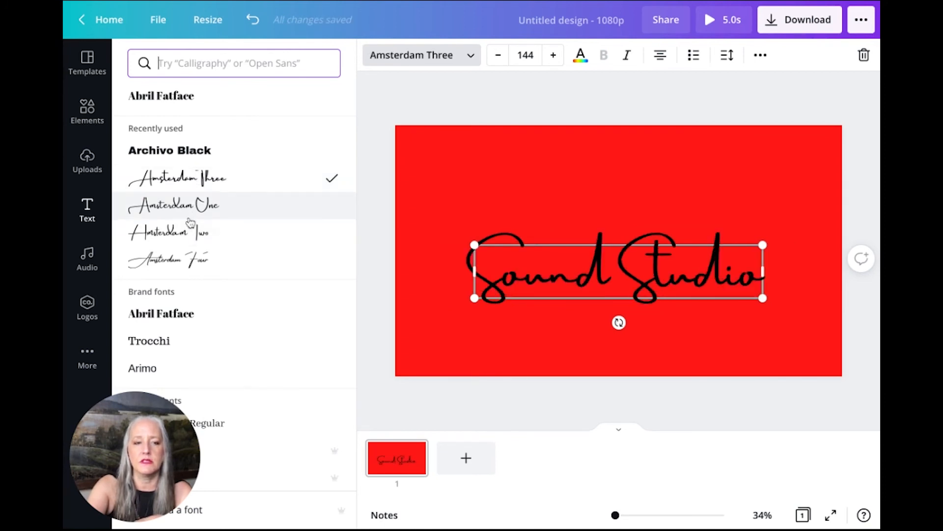
click(189, 233)
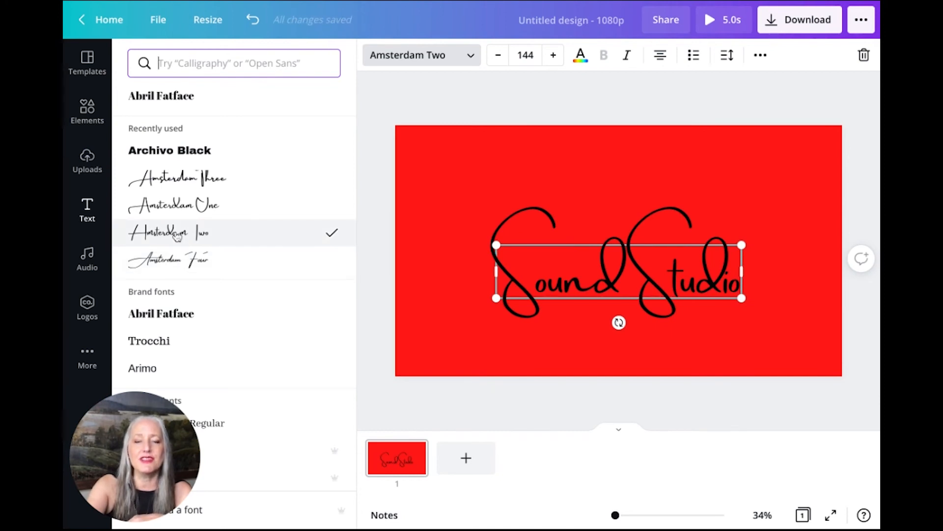
click(176, 187)
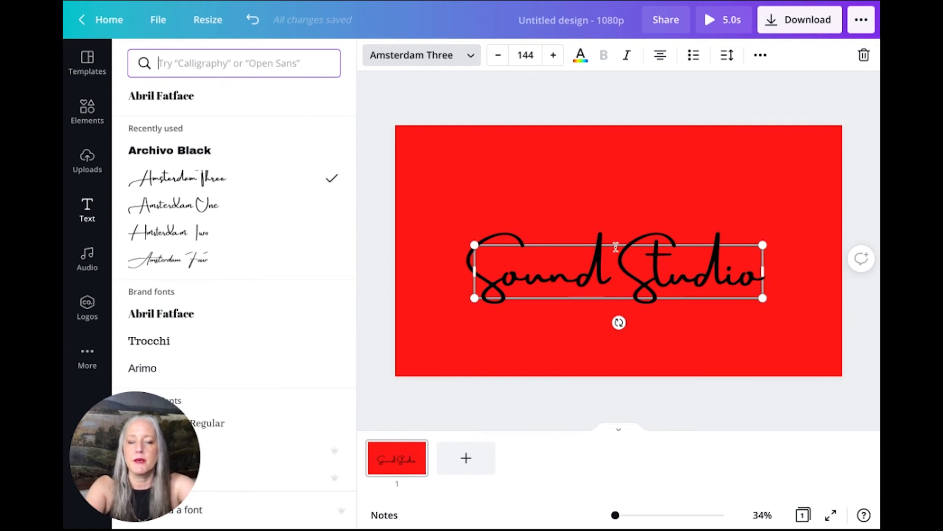
click(611, 165)
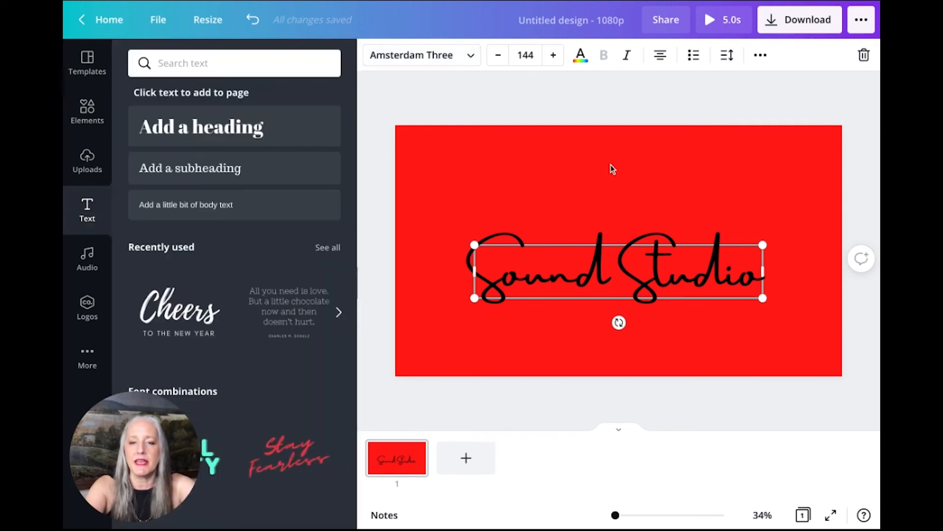
Step: Move the "Sound Studio" heading up into the upper half of the page, keeping it horizontally centered
click(652, 192)
drag(611, 269, 613, 226)
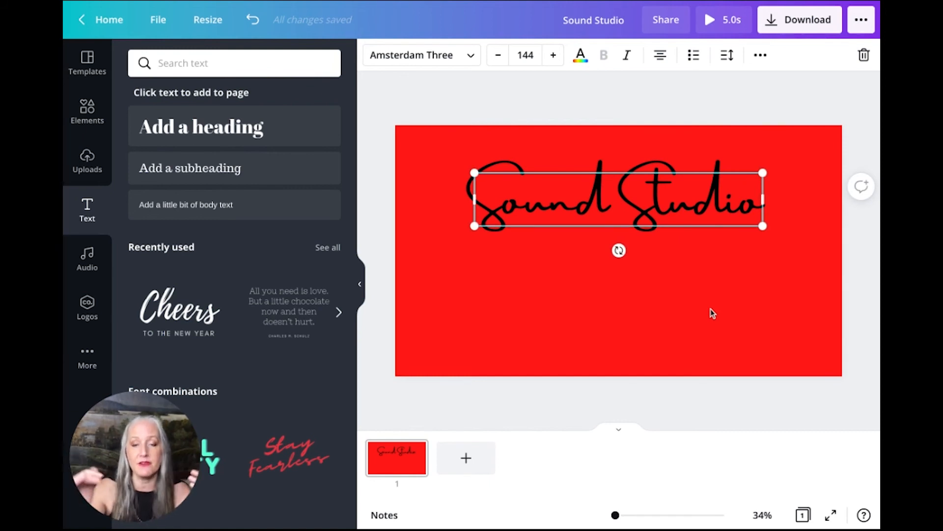
Step: Set the "Sound Studio" heading's font size to 175 and move it slightly down, just above the page's center
click(530, 56)
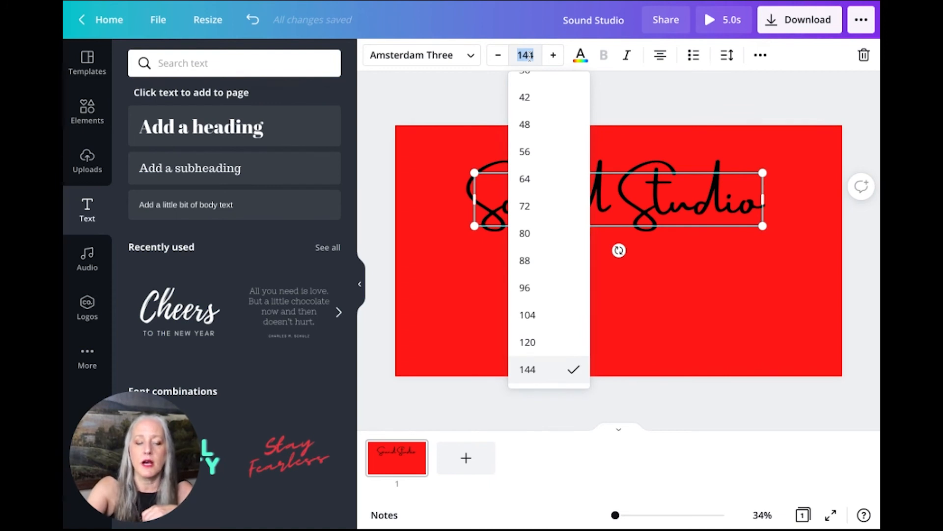
text(1)
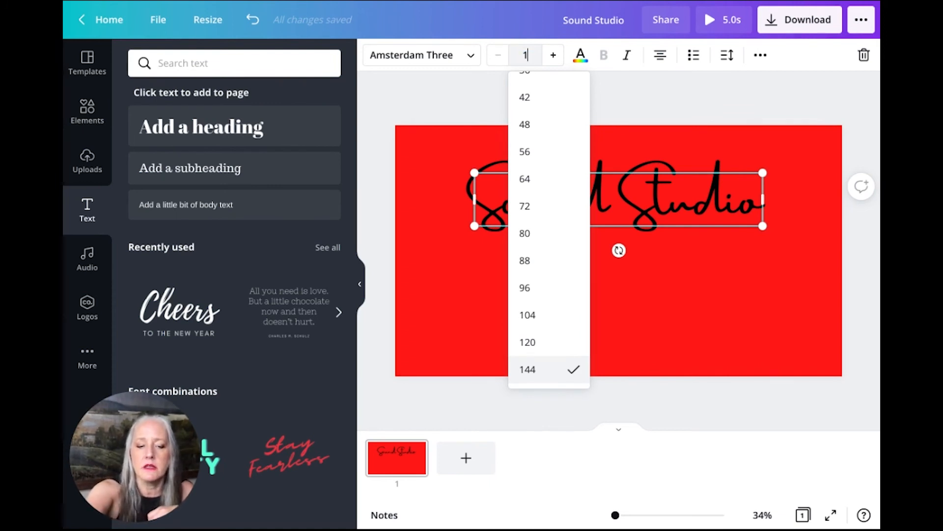
text(75)
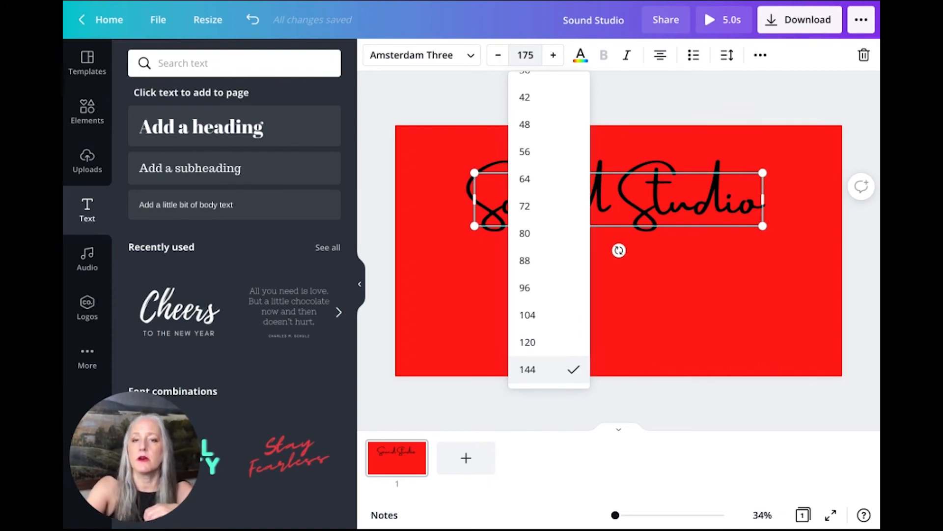
click(646, 91)
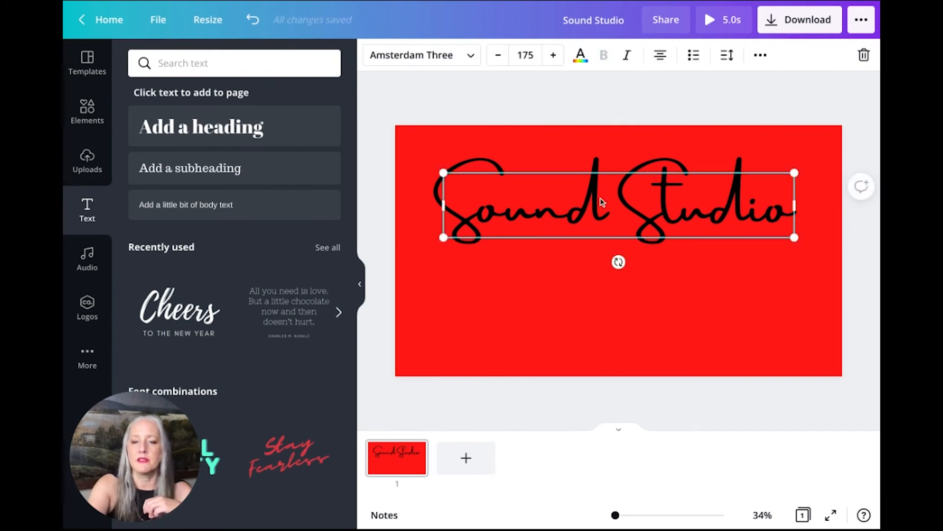
drag(600, 198, 600, 221)
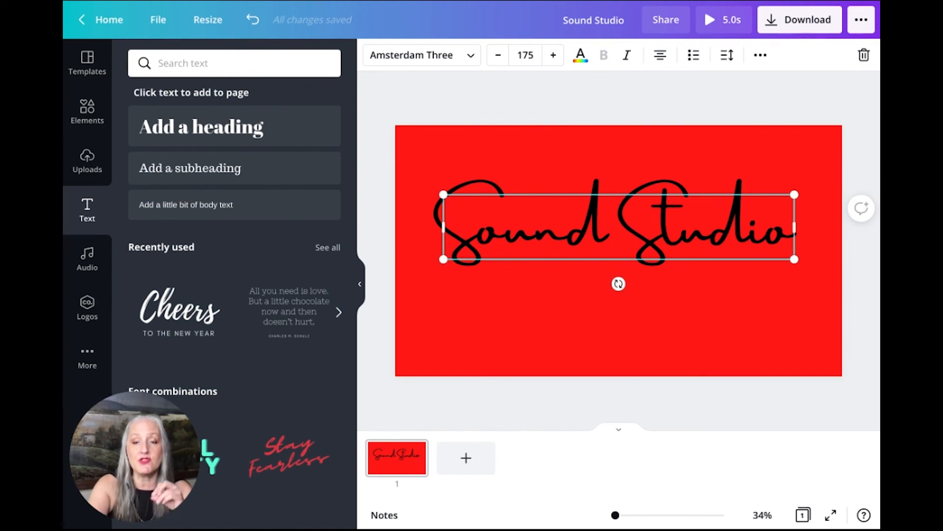
Step: Duplicate the "Sound Studio" heading and place the copy directly beneath the original, horizontally centered on it
click(420, 97)
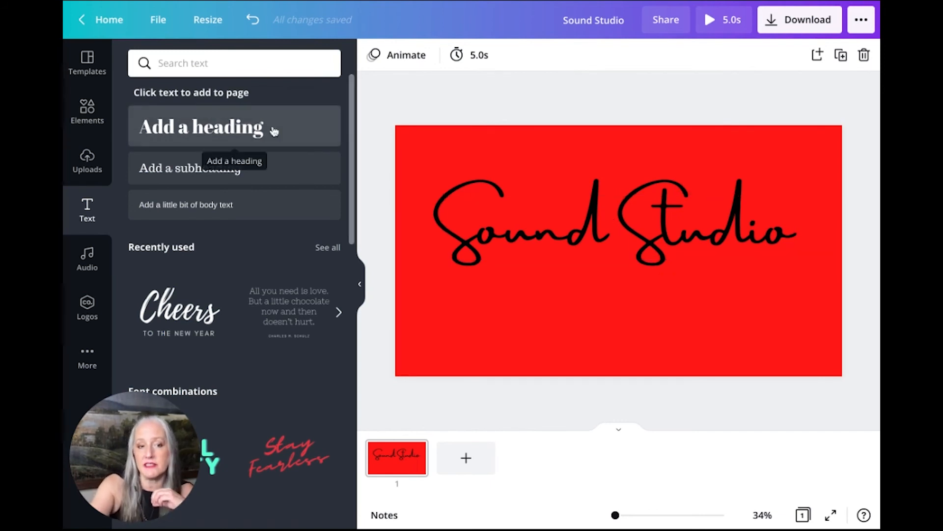
click(627, 219)
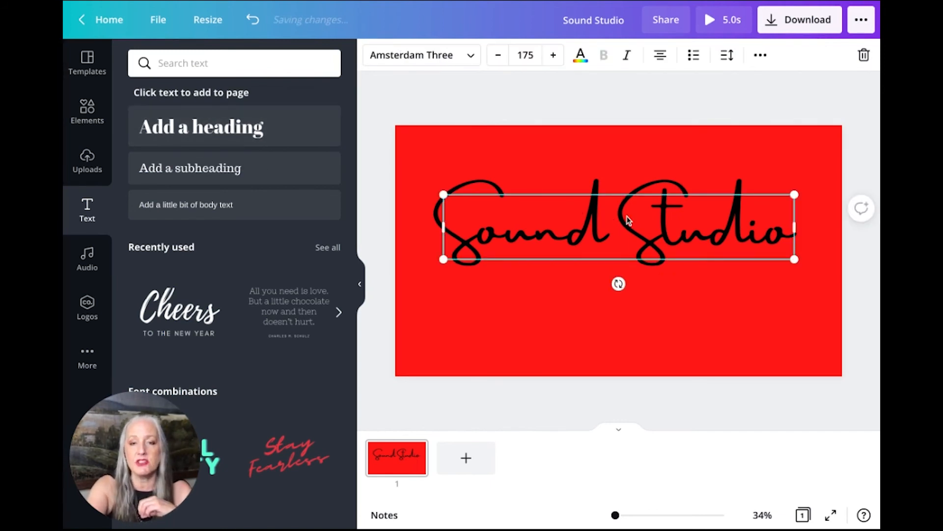
click(762, 54)
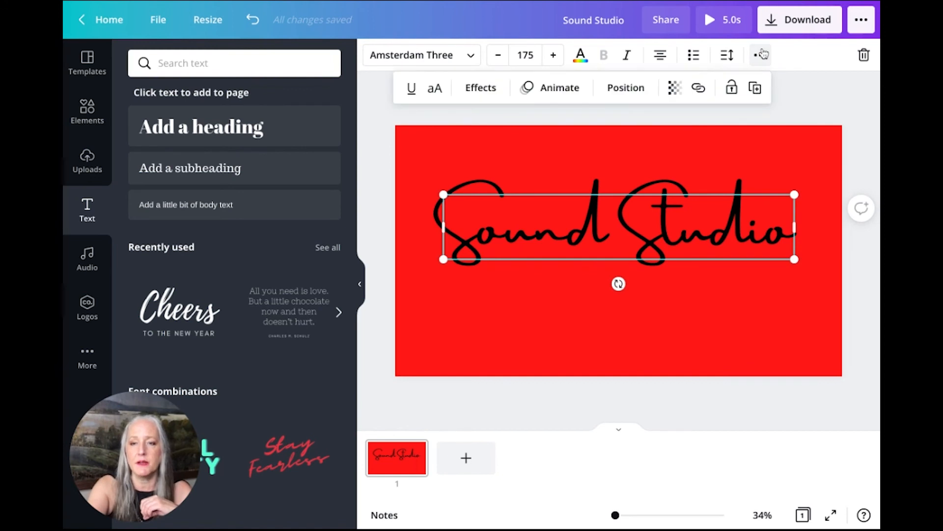
click(756, 87)
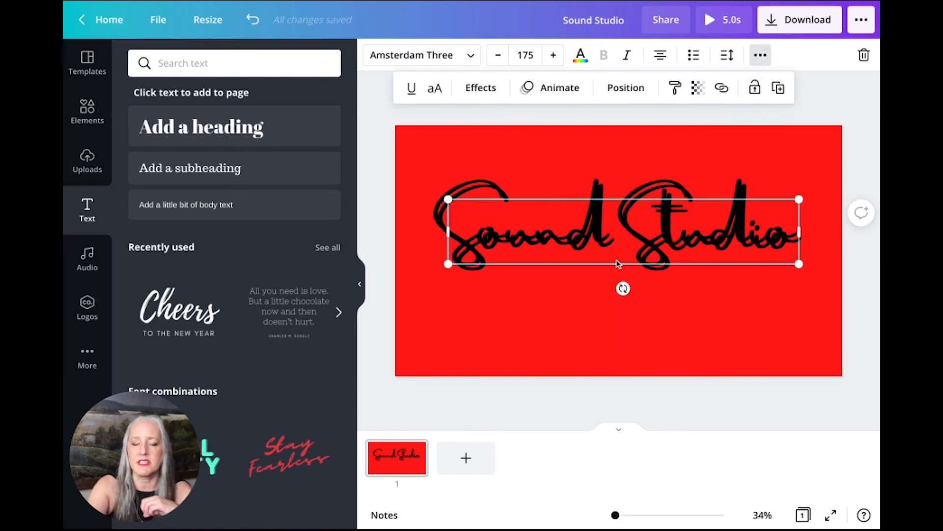
drag(610, 232, 618, 264)
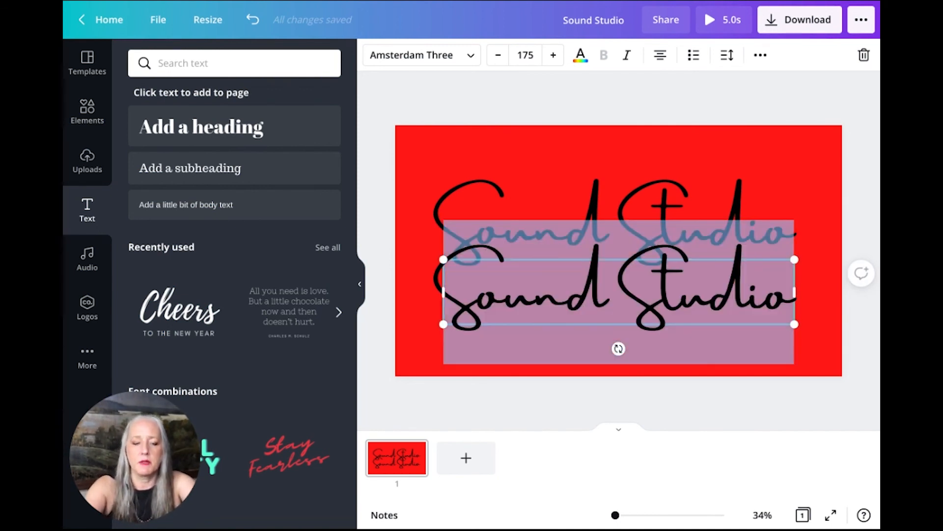
Step: Replace the duplicated heading's text with "SEATTLE" and set its font to Archivo Black
text(SEATT)
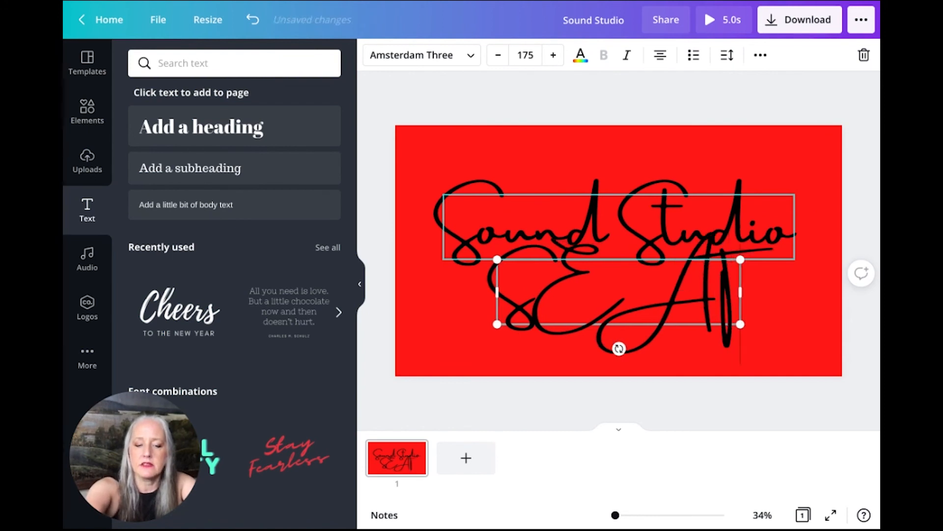
text(LE)
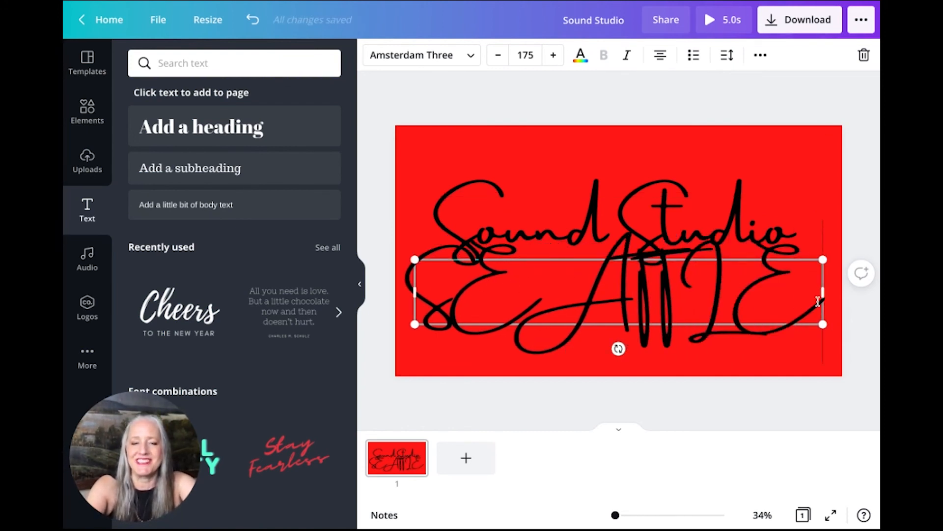
key(shift+Left)
key(shift+Left)
key(shift+Left)
key(shift+Left)
key(shift+Left)
key(shift+Left)
key(shift+Left)
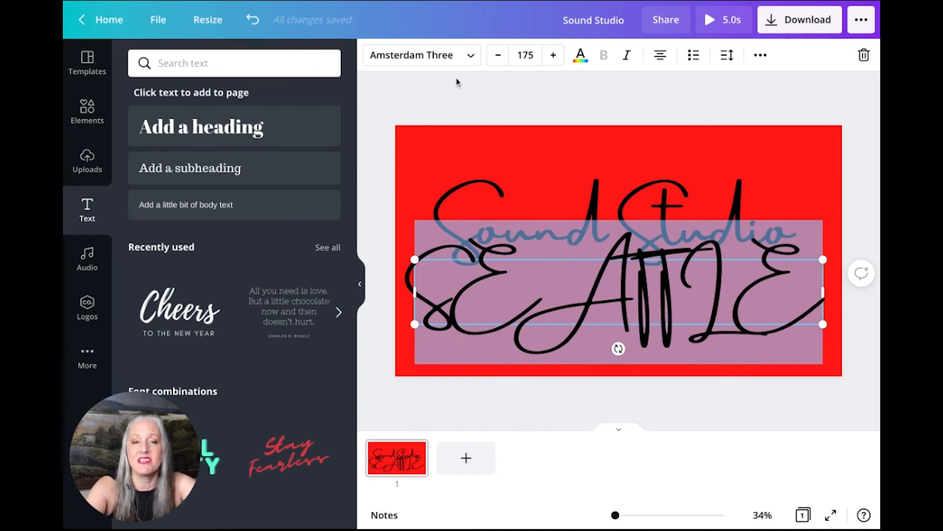
click(445, 55)
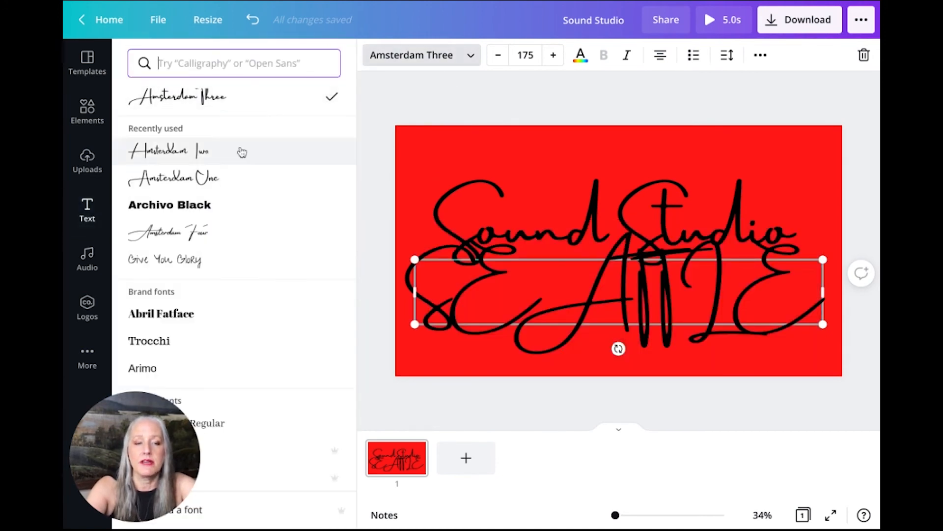
click(214, 210)
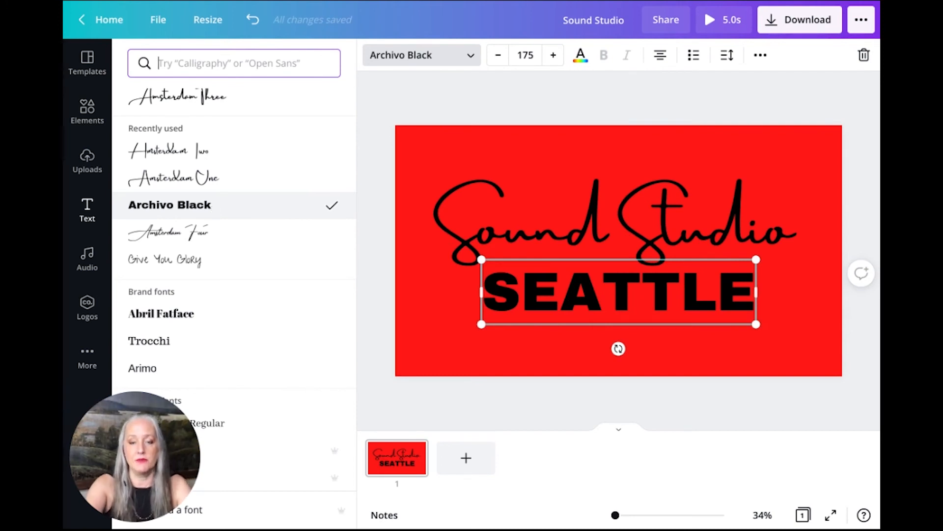
Step: Try font sizes 104 and 144 on the "SEATTLE" text
click(526, 55)
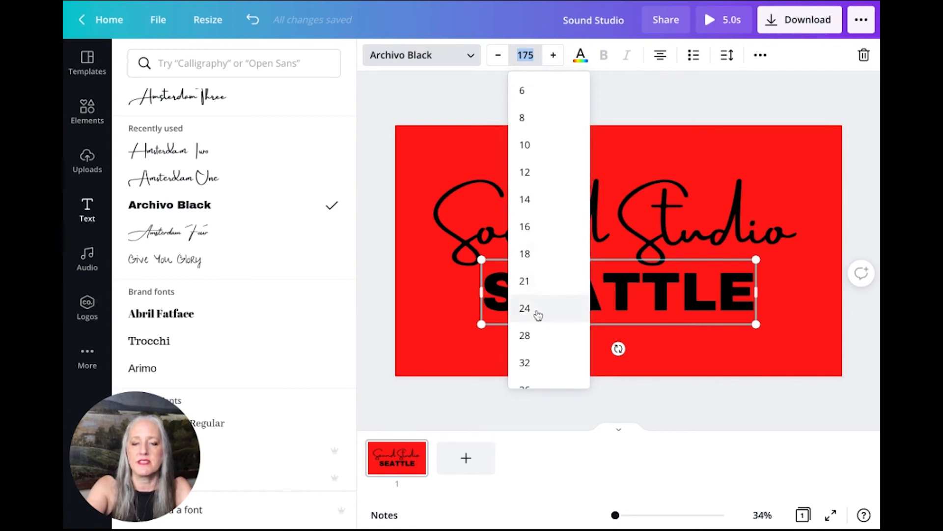
scroll(538, 331, down, 3)
scroll(537, 331, down, 3)
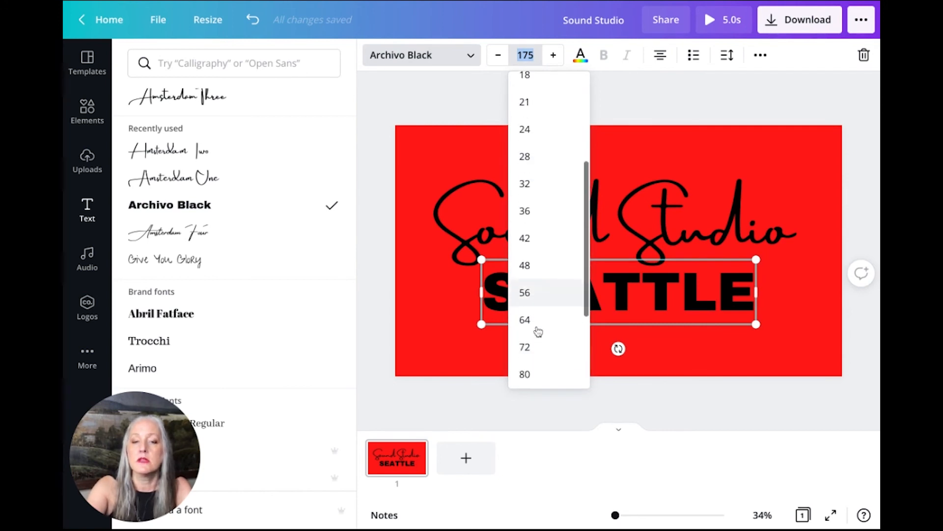
scroll(541, 313, down, 2)
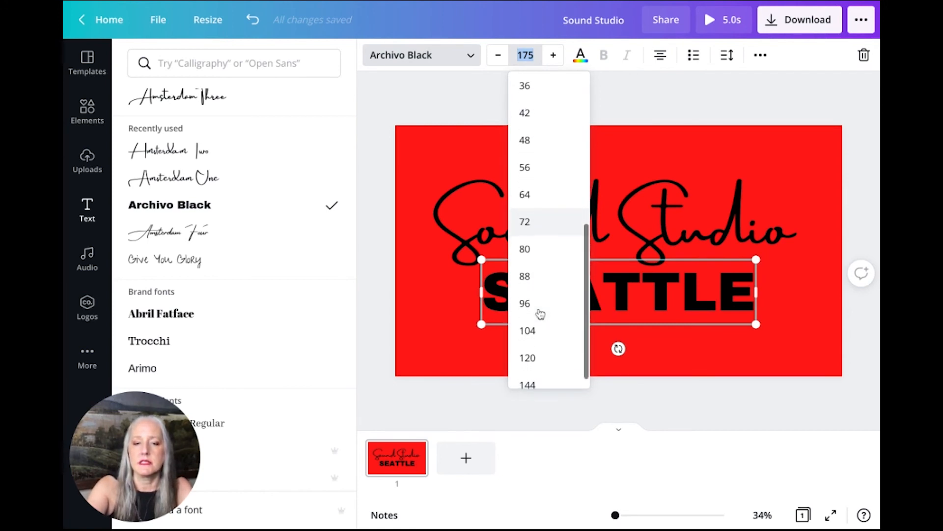
click(542, 332)
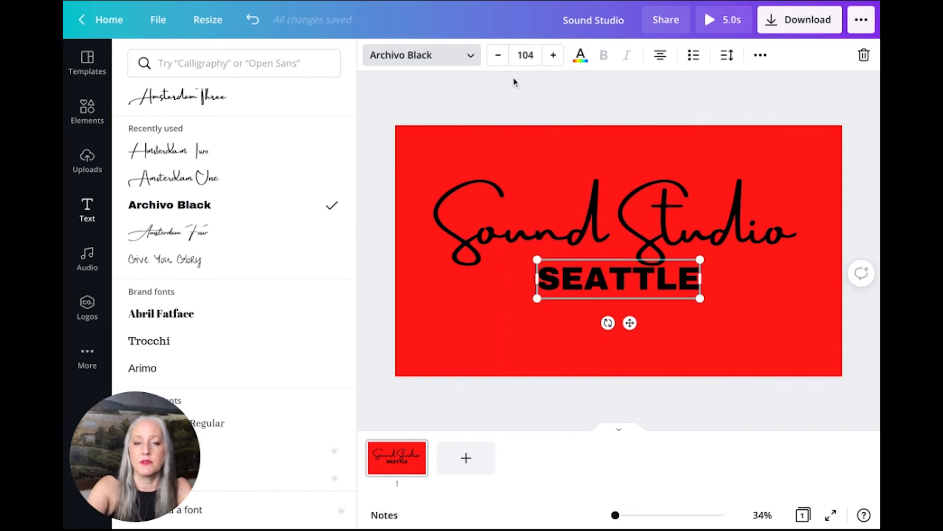
click(530, 56)
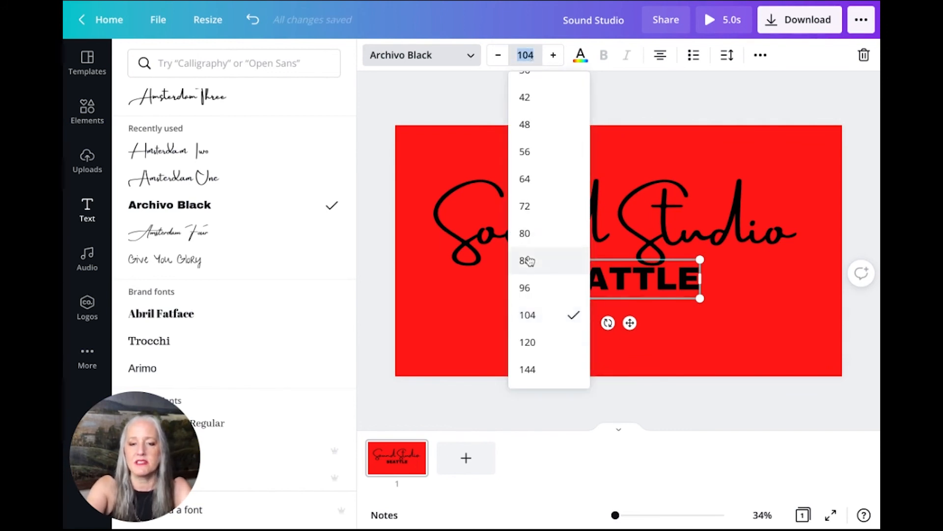
click(544, 369)
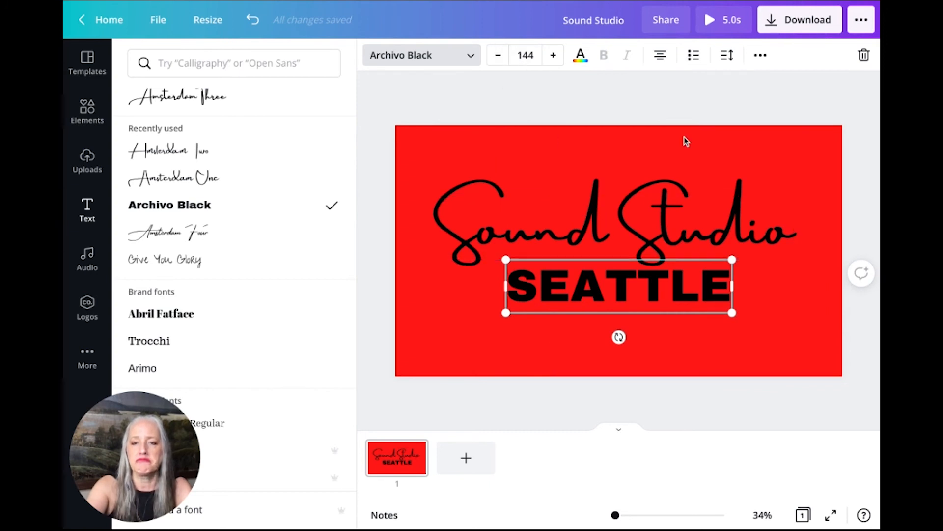
Step: Move the "Sound Studio" heading up a little and bring the "SEATTLE" text up just beneath it
click(692, 159)
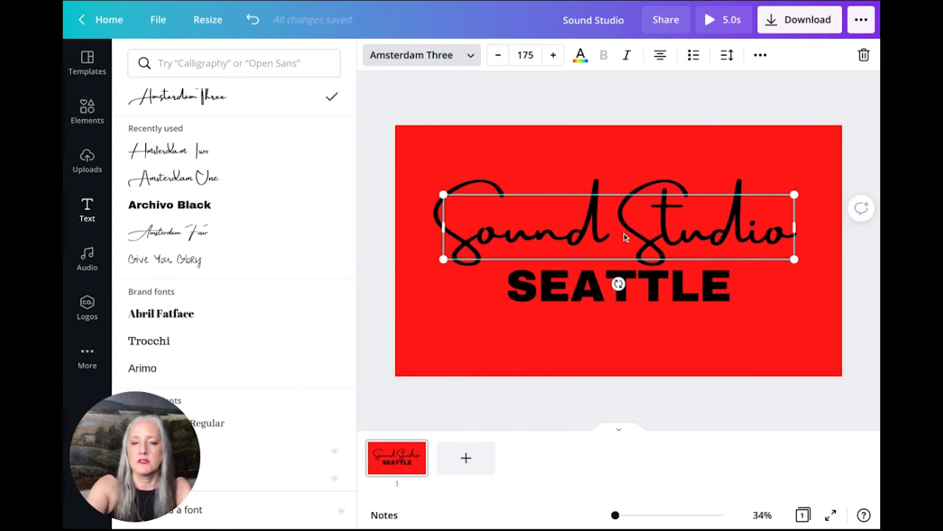
drag(625, 238, 625, 222)
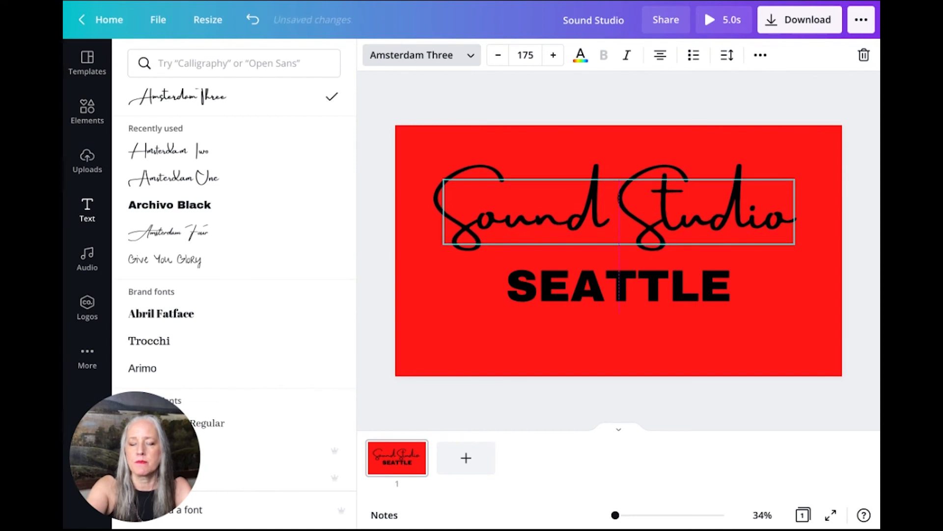
drag(629, 300, 631, 295)
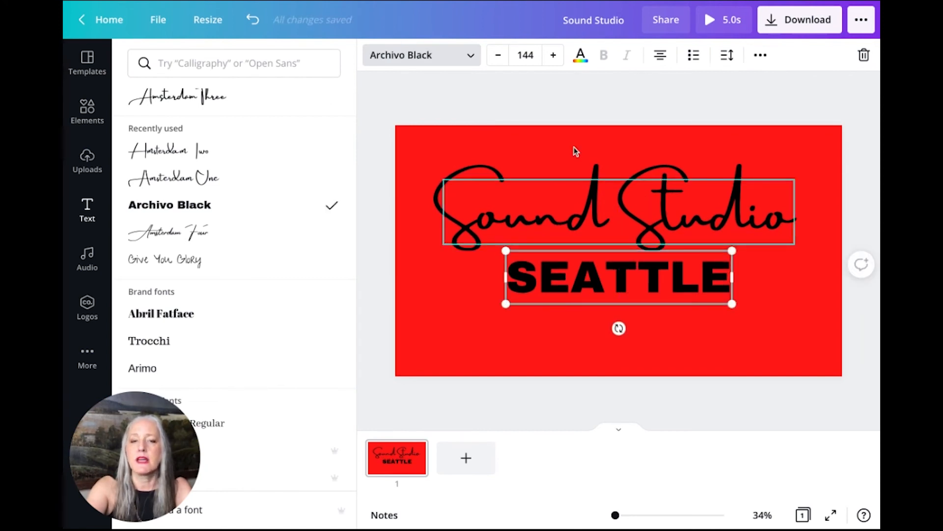
Step: Reduce the "SEATTLE" text's font size to 120, then raise it gradually to 127
click(525, 54)
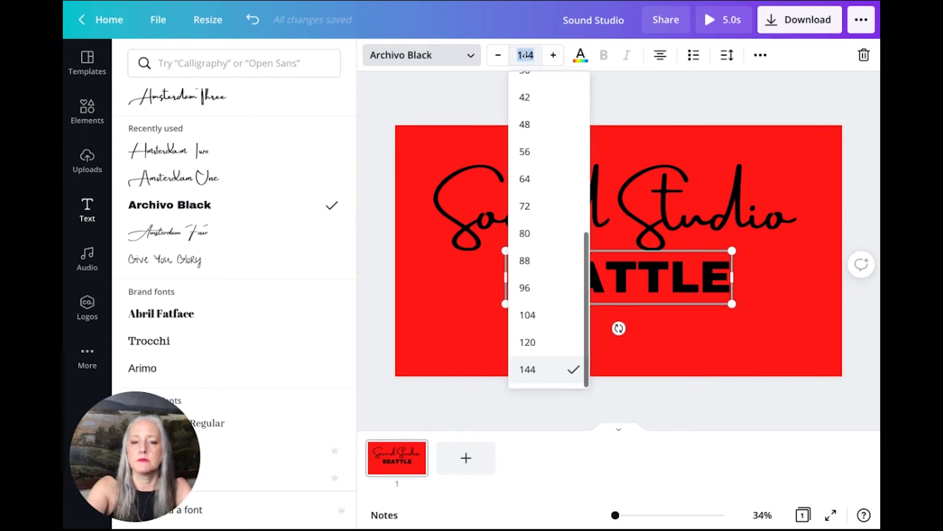
click(540, 342)
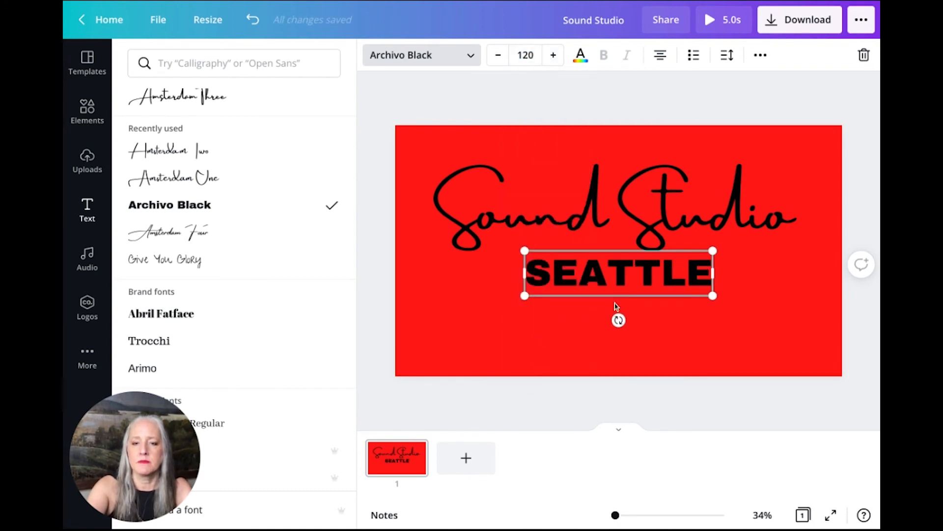
click(554, 56)
click(554, 55)
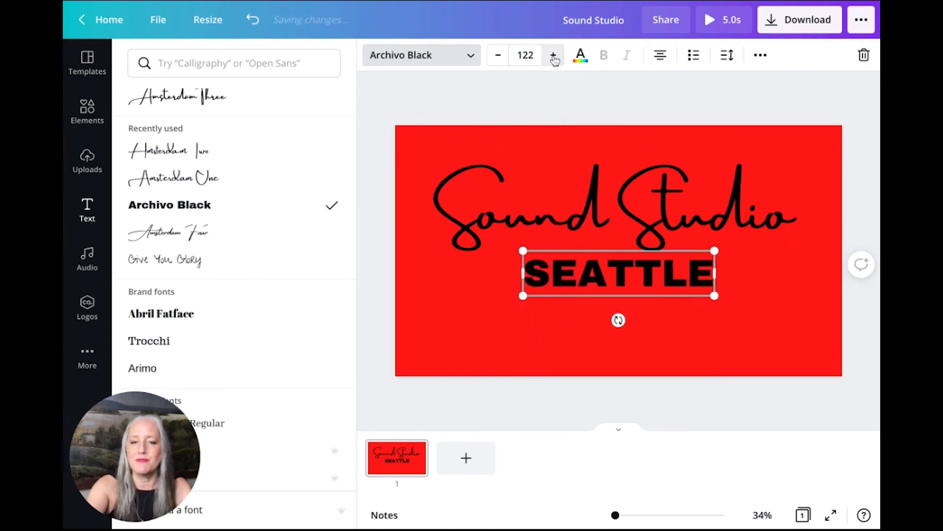
click(553, 56)
click(554, 55)
click(553, 55)
click(553, 56)
click(554, 56)
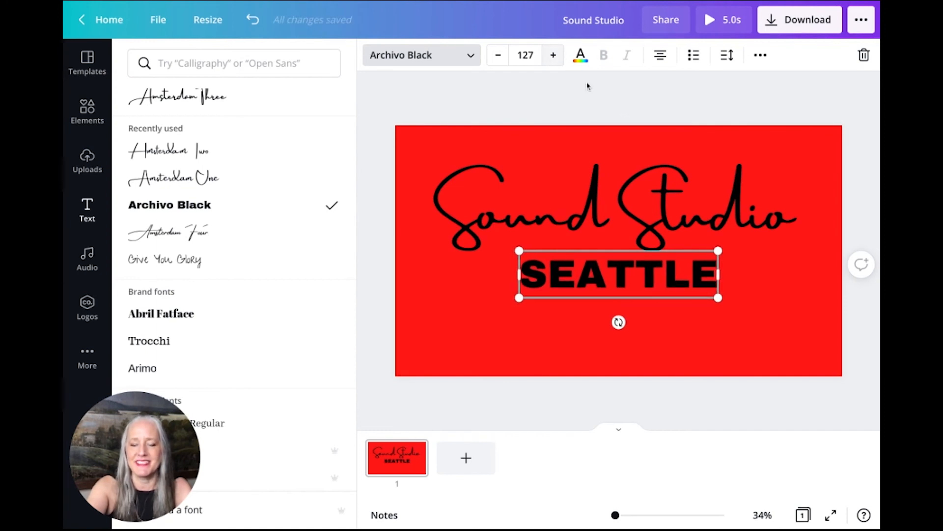
Step: Move both the "SEATTLE" text and the "Sound Studio" heading slightly down, leaving a small gap between them
drag(624, 278, 623, 288)
click(626, 217)
drag(632, 199, 632, 206)
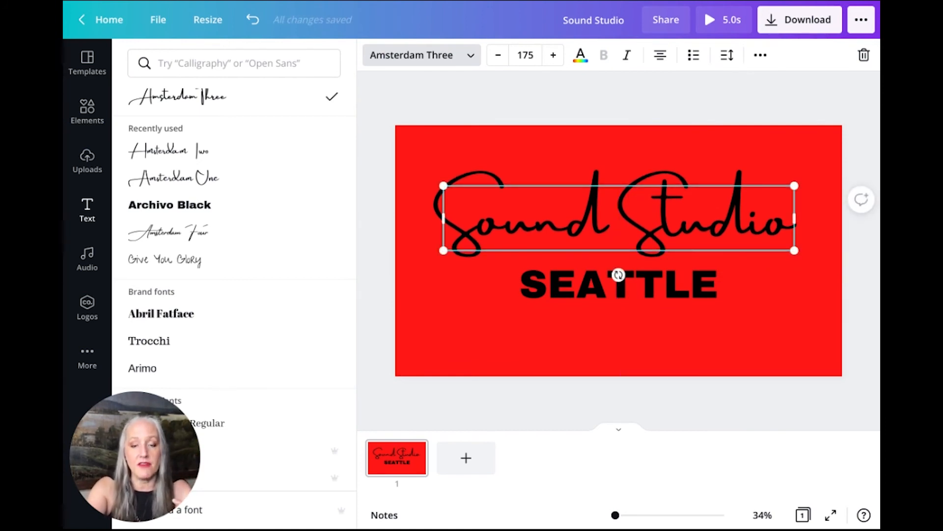
Step: Add the recently used vintage microphone graphic to the page
click(372, 109)
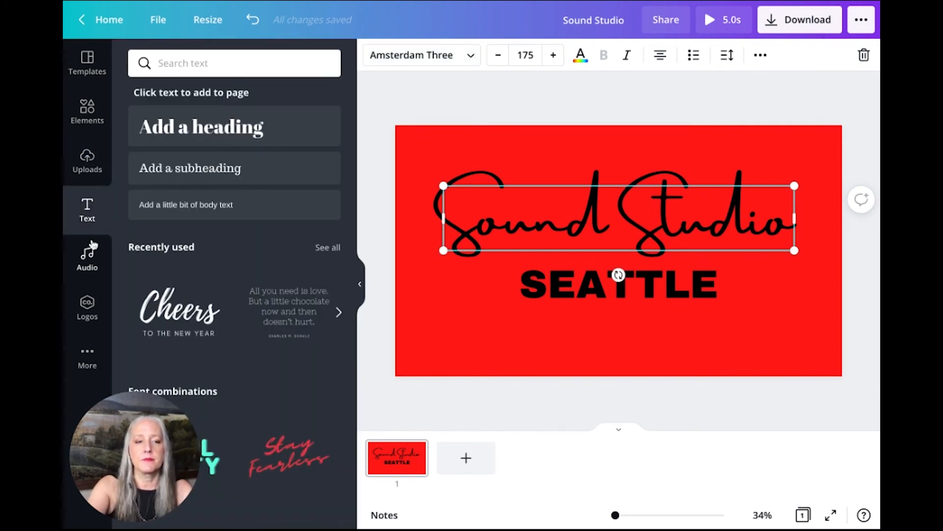
click(91, 121)
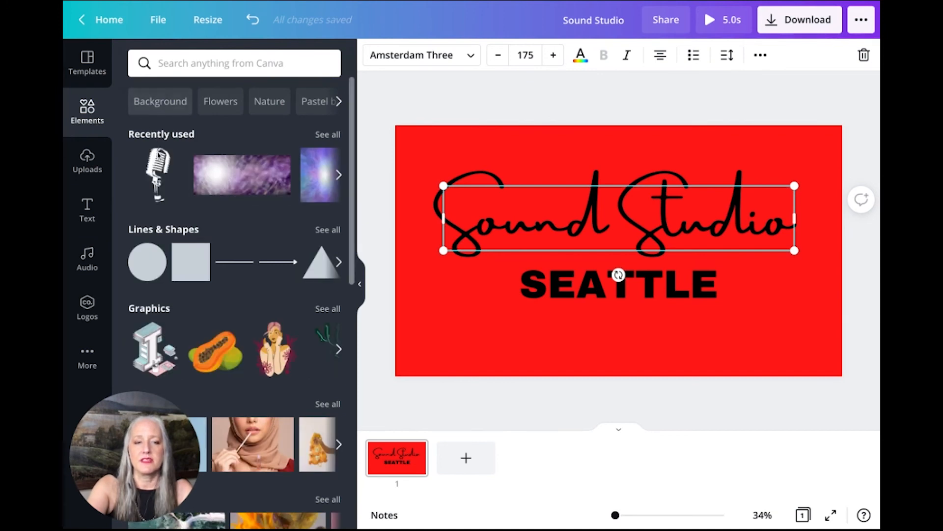
click(152, 178)
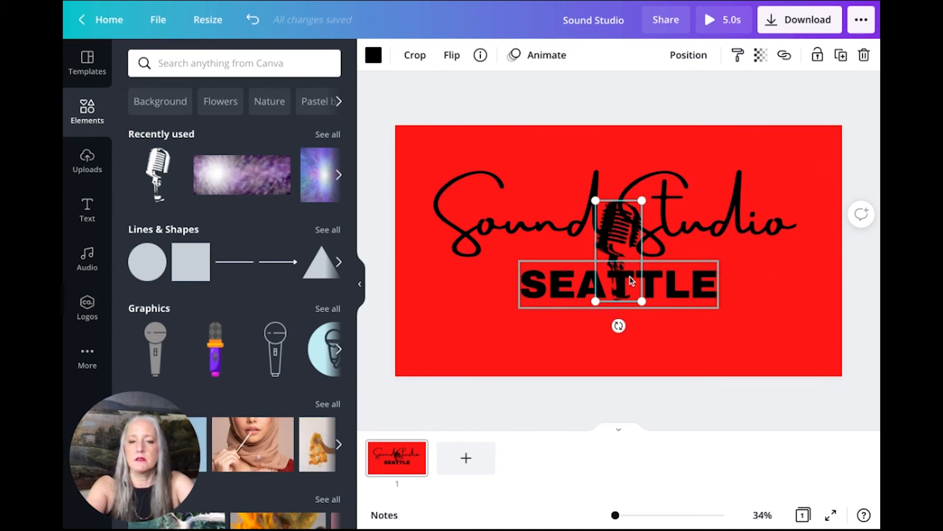
Step: Move the "Sound Studio" heading up to the page's upper edge and the "SEATTLE" text down below the microphone
drag(638, 252, 638, 248)
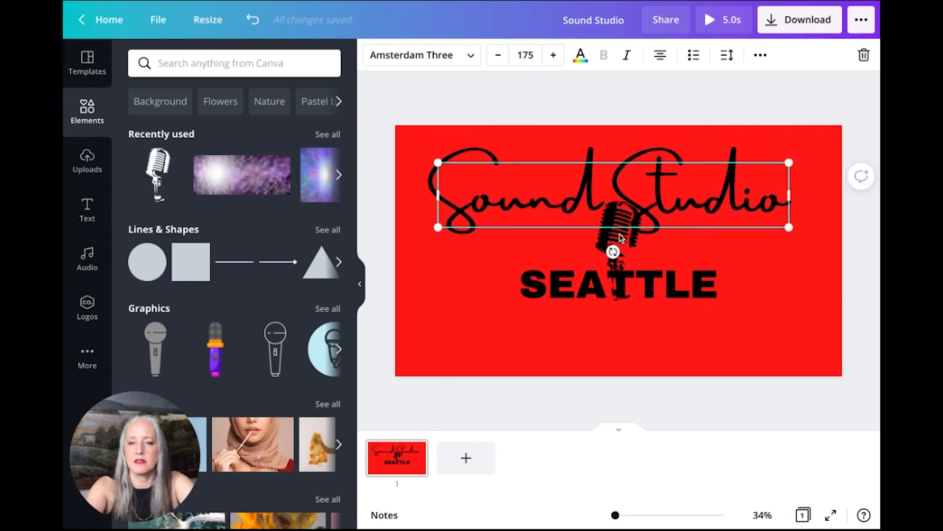
drag(684, 286, 684, 329)
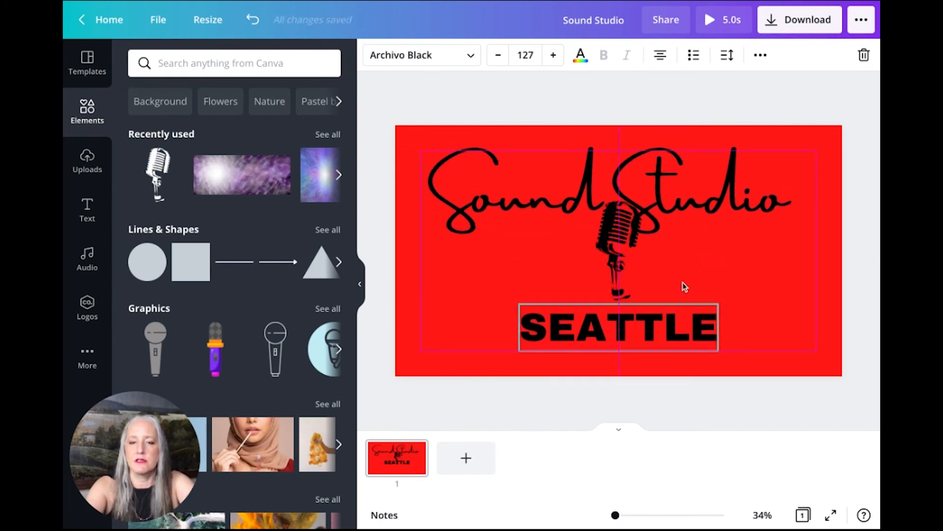
click(616, 264)
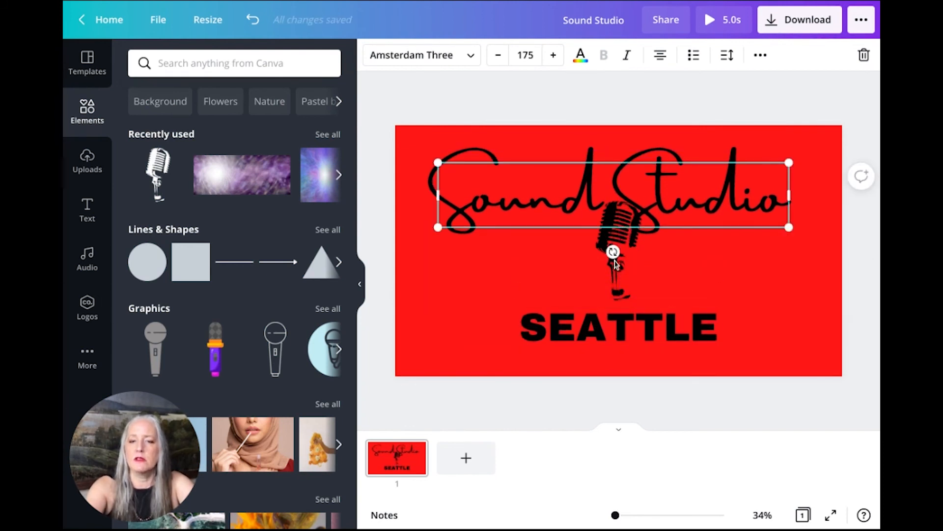
click(721, 272)
click(618, 265)
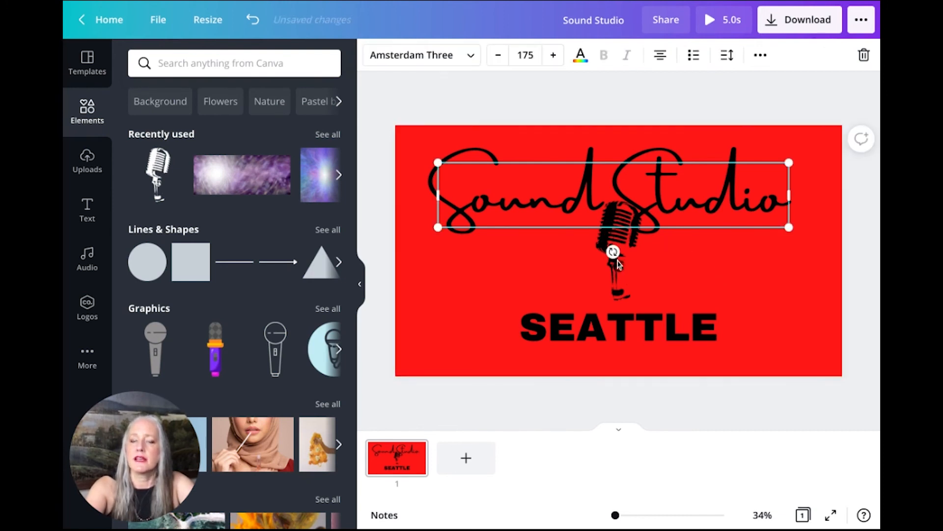
drag(509, 197, 508, 175)
click(699, 248)
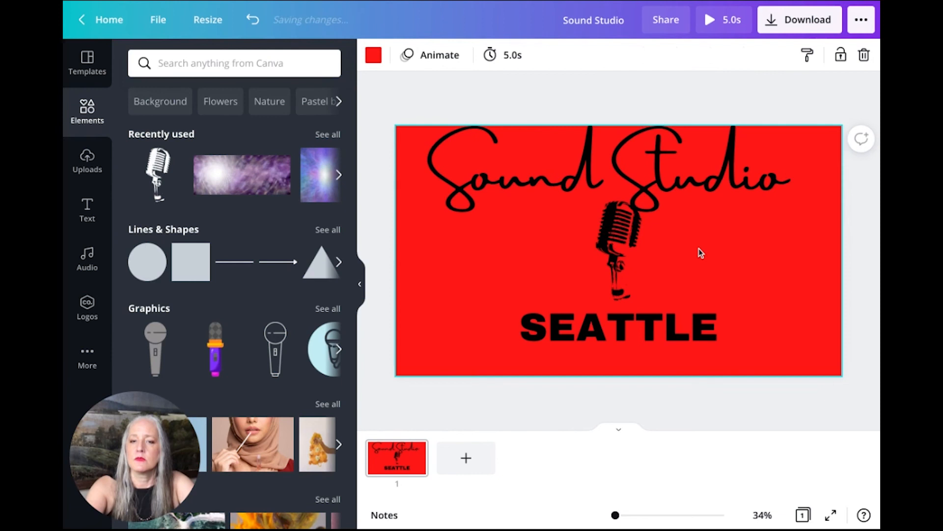
Step: Shrink the microphone graphic slightly and move it to the page's right side, below the end of "Studio"
click(619, 251)
mouse_move(596, 302)
mouse_down()
mouse_move(607, 273)
mouse_move(600, 291)
mouse_up()
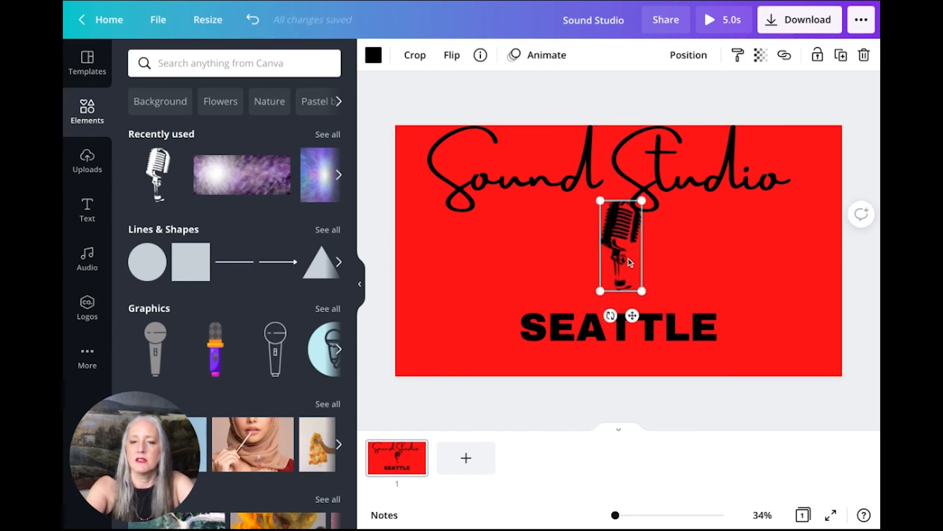
drag(630, 261, 776, 285)
Step: Move the "Sound Studio" heading slightly down and bring the "SEATTLE" text up close beneath it
click(698, 203)
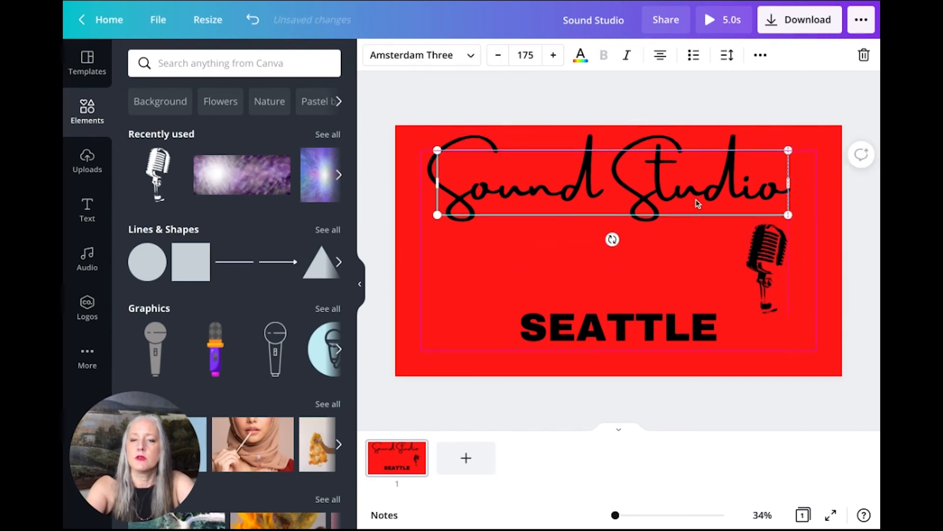
drag(698, 203, 698, 213)
click(633, 336)
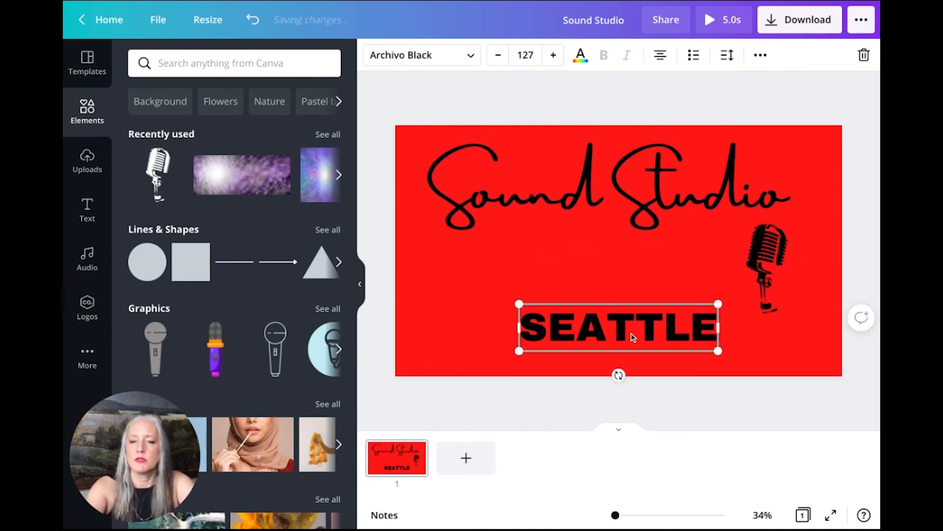
drag(632, 336, 622, 295)
click(662, 201)
drag(662, 202, 673, 211)
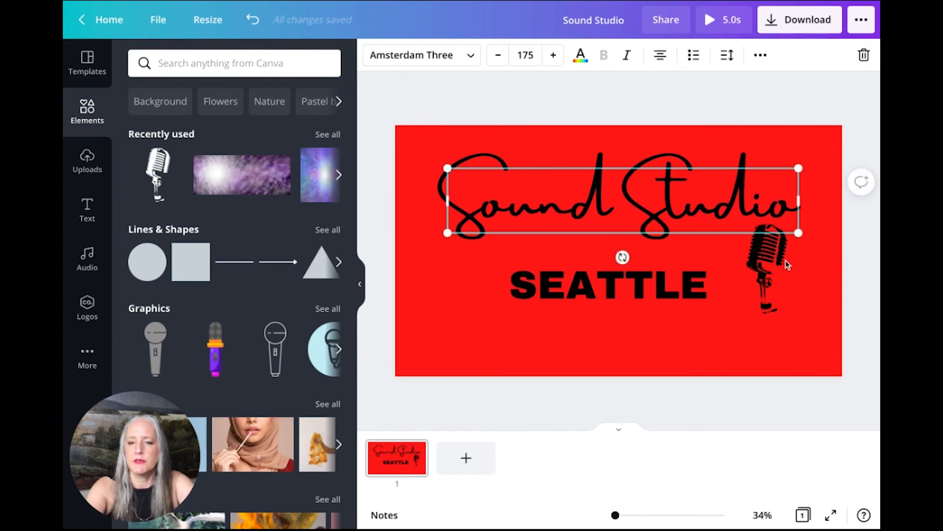
Step: Shift the microphone graphic slightly down and toward "SEATTLE", and nudge the "Sound Studio" heading slightly down and left
click(791, 341)
click(770, 262)
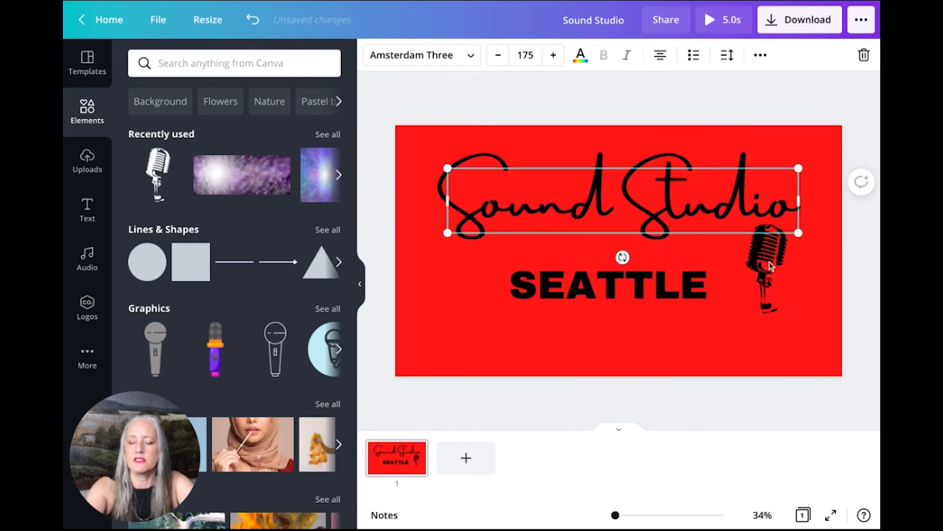
click(777, 269)
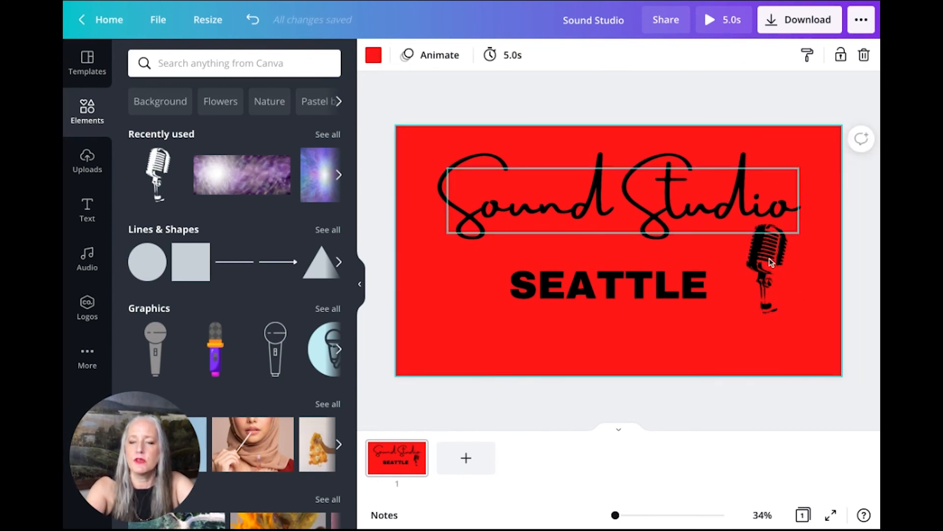
click(781, 295)
drag(775, 267, 767, 278)
click(657, 218)
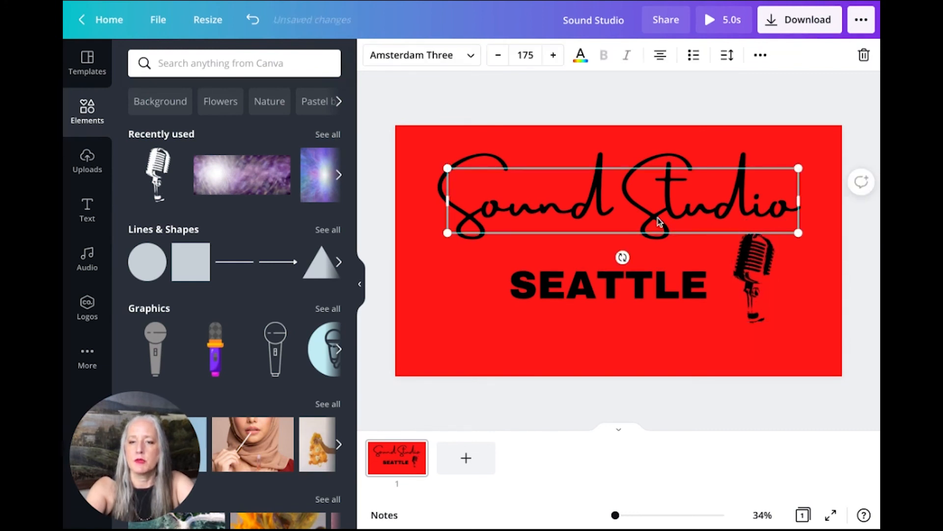
drag(658, 217, 653, 223)
click(821, 316)
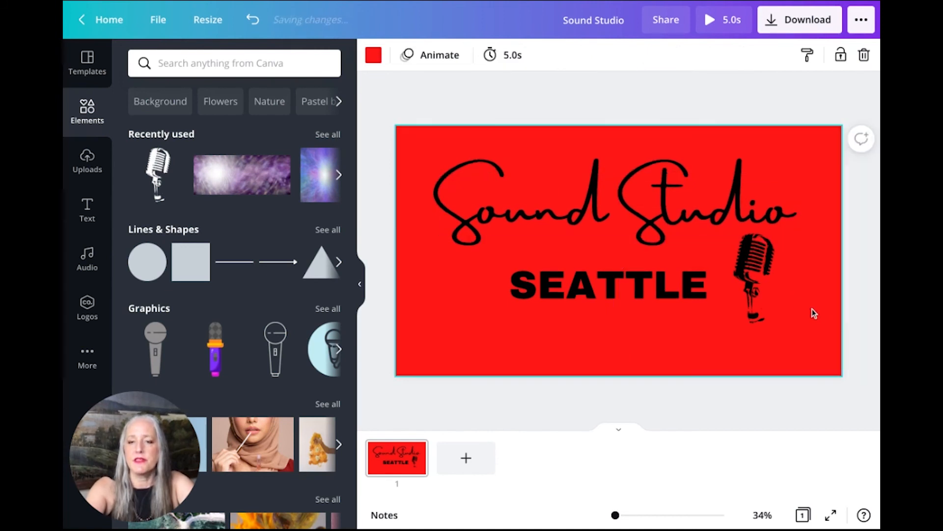
Step: Fine-tune the vertical position of the "SEATTLE" text and nudge the "Sound Studio" heading slightly down toward it
click(658, 306)
drag(660, 307, 660, 299)
click(723, 347)
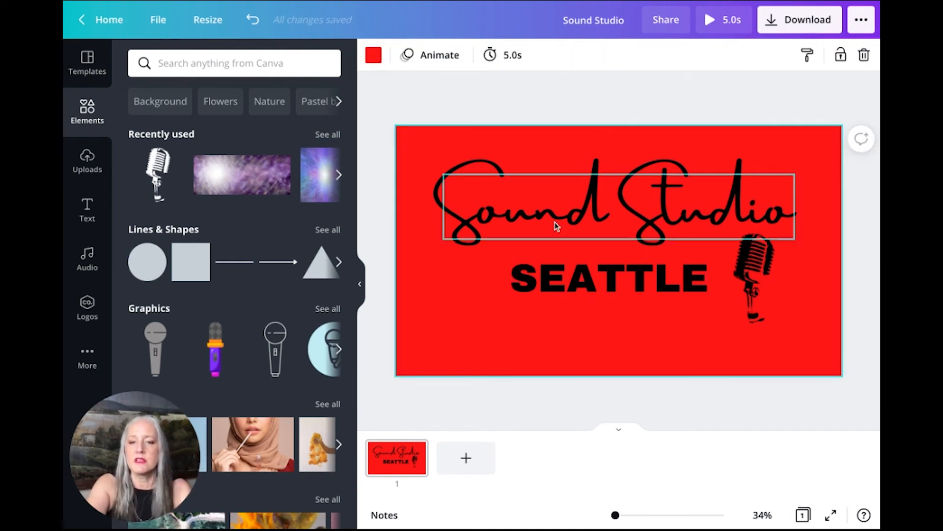
click(594, 290)
drag(593, 287, 593, 292)
drag(619, 214, 621, 219)
click(808, 284)
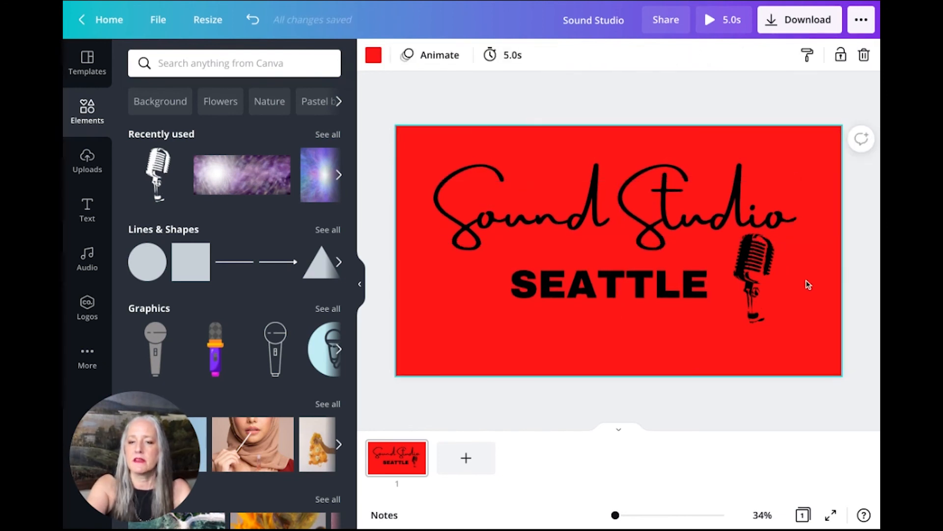
Step: Nudge the microphone graphic slightly down so it sits clear of the end of "Studio"
click(756, 312)
drag(757, 311, 758, 316)
click(821, 291)
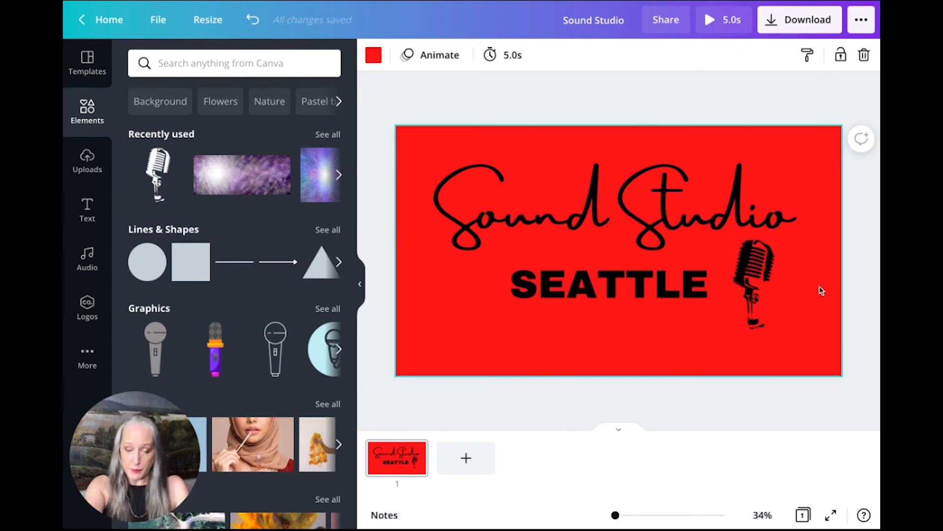
Step: Try light grey as the colour of the "SEATTLE" text, and set it back to black
click(629, 290)
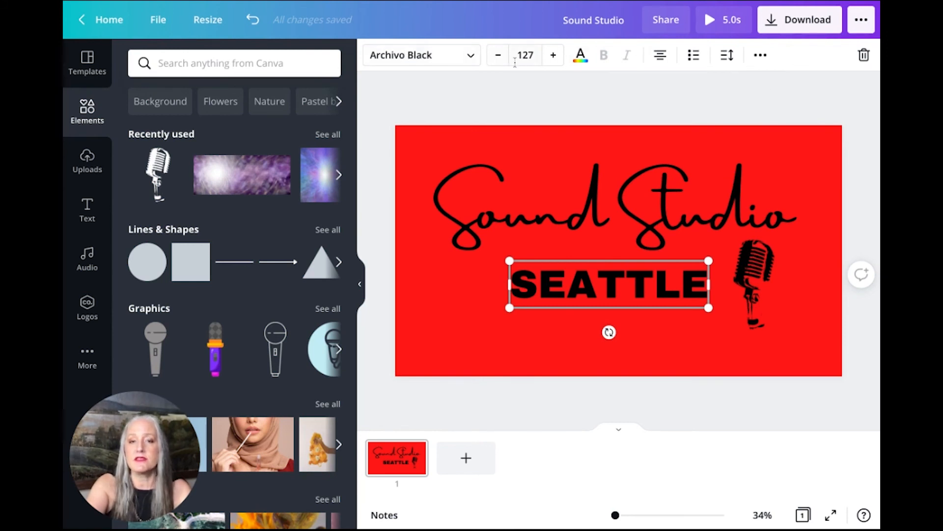
click(580, 55)
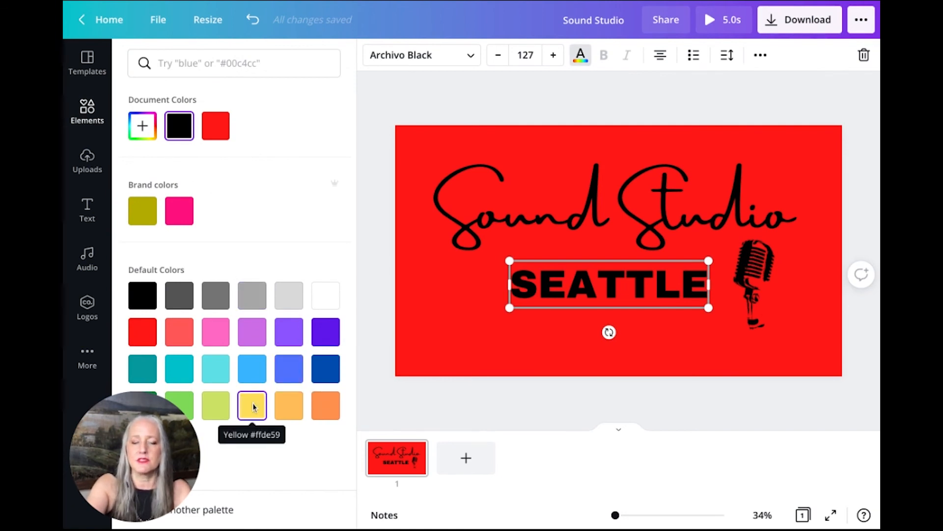
key(Escape)
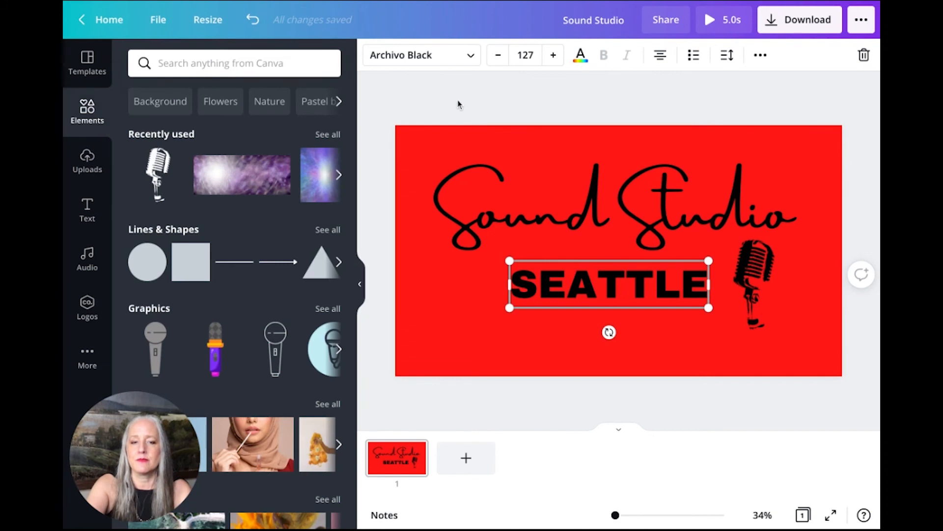
click(462, 301)
click(570, 294)
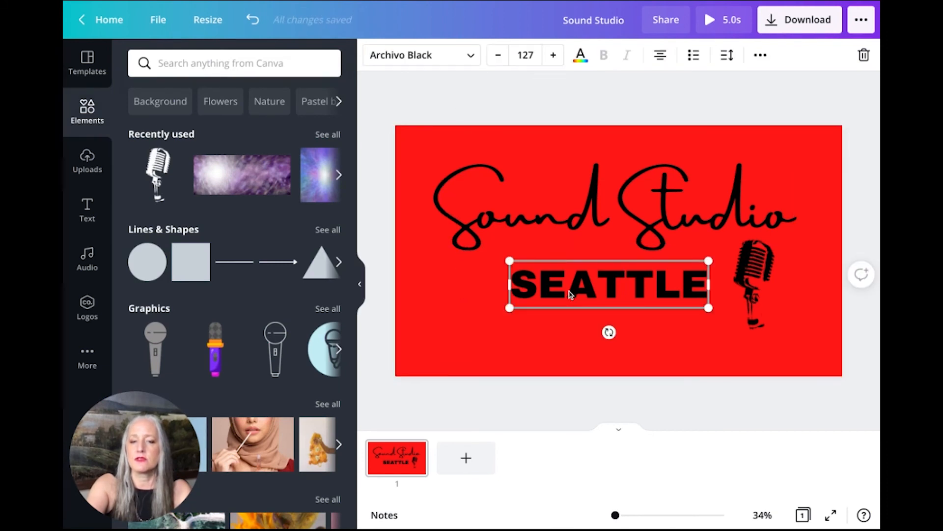
click(580, 55)
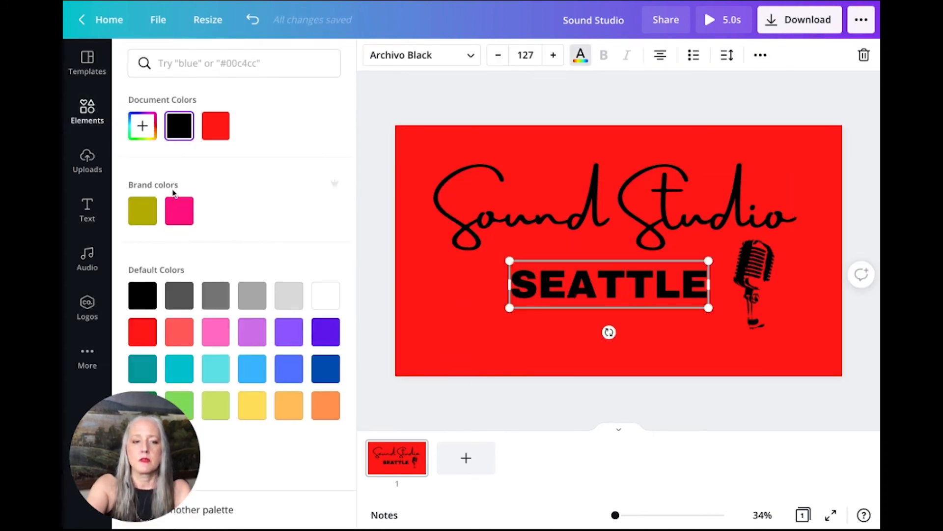
click(290, 297)
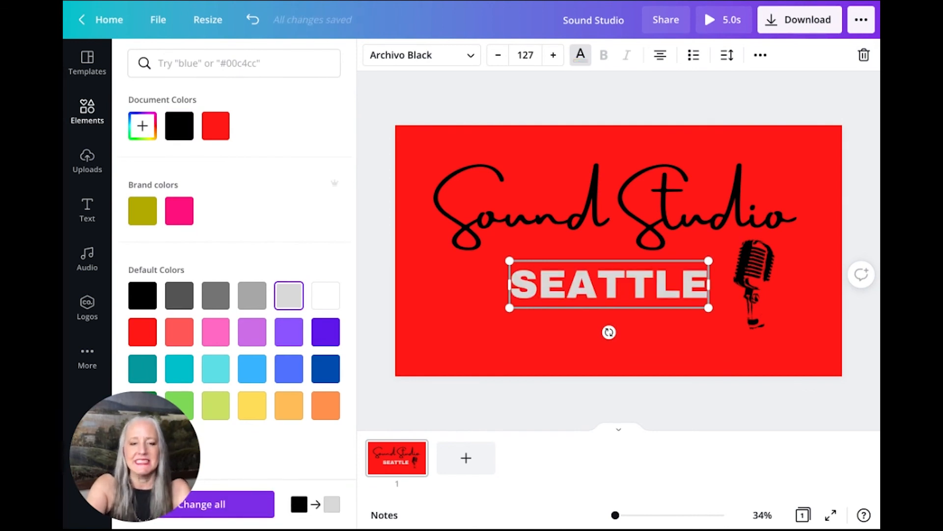
click(135, 294)
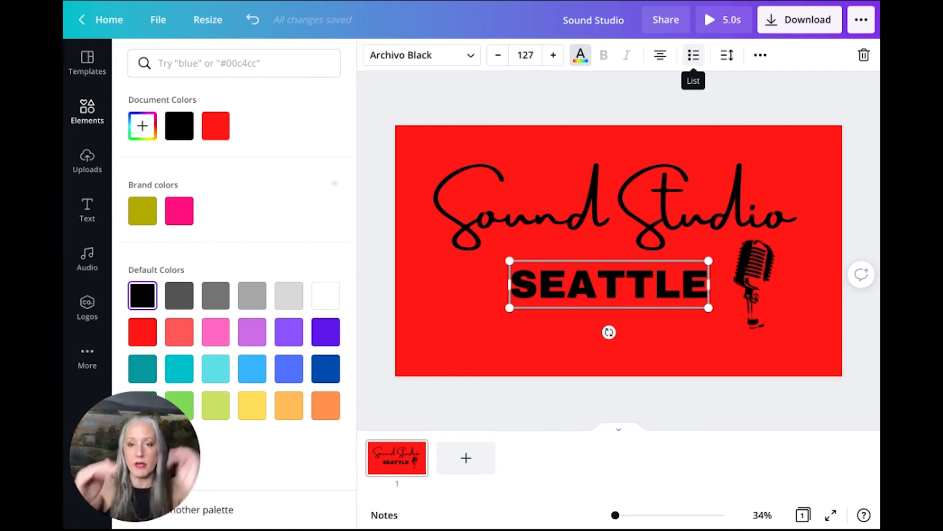
Step: Compare the Neon, Splice, Echo, Hollow and Shadow text effects on "SEATTLE" and apply the Glitch effect
click(758, 58)
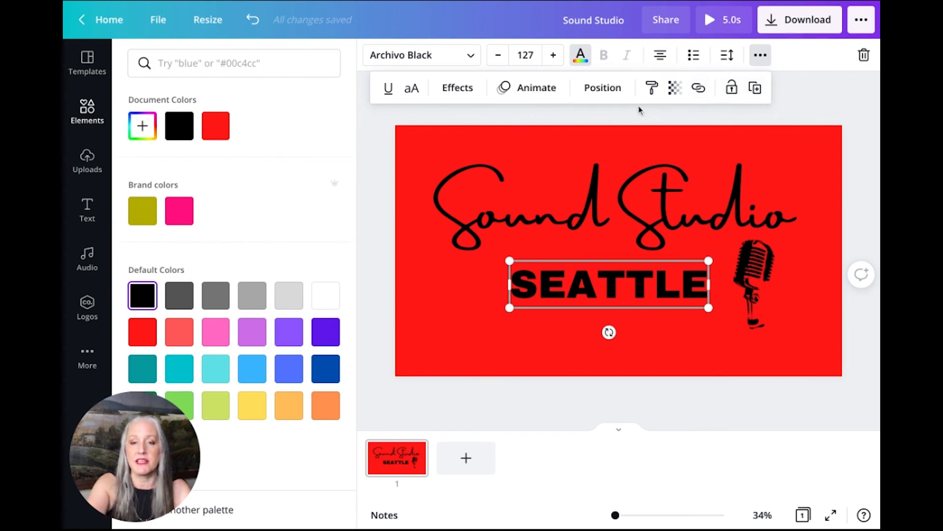
click(458, 89)
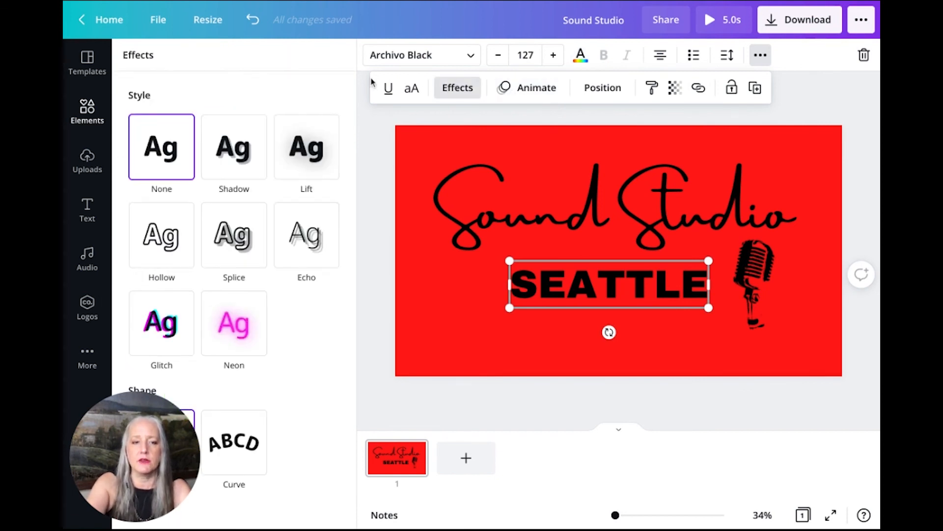
click(234, 315)
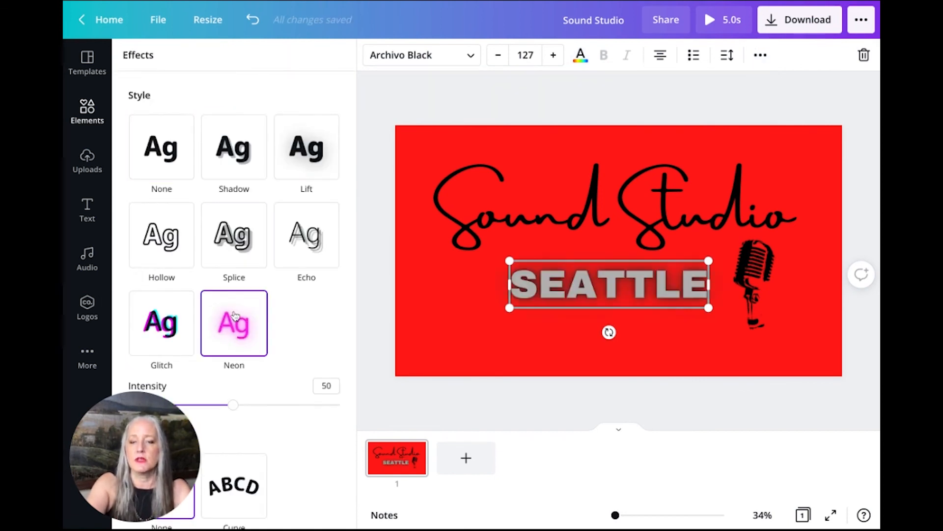
click(178, 320)
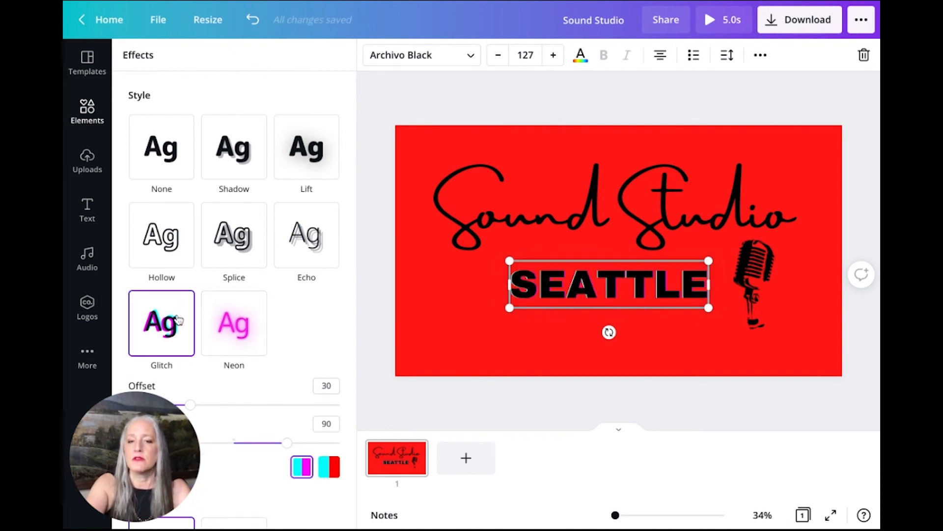
click(244, 259)
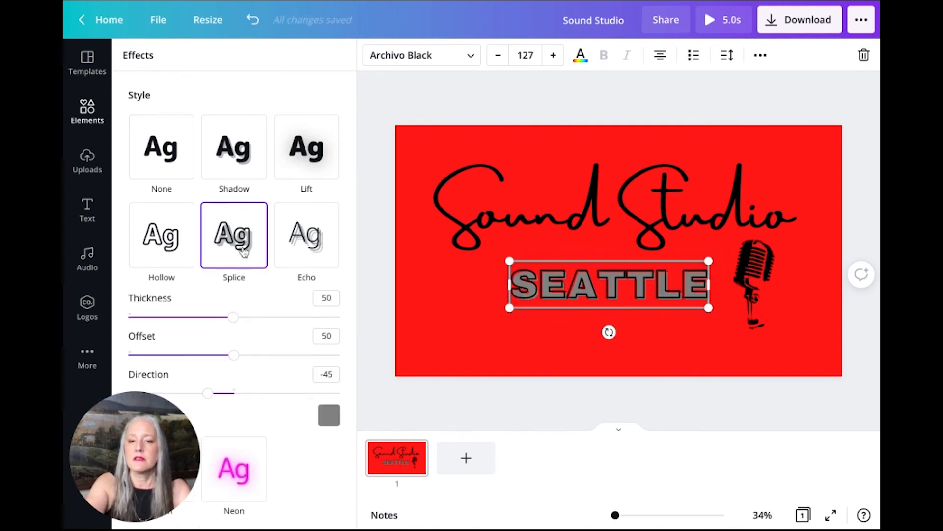
click(290, 245)
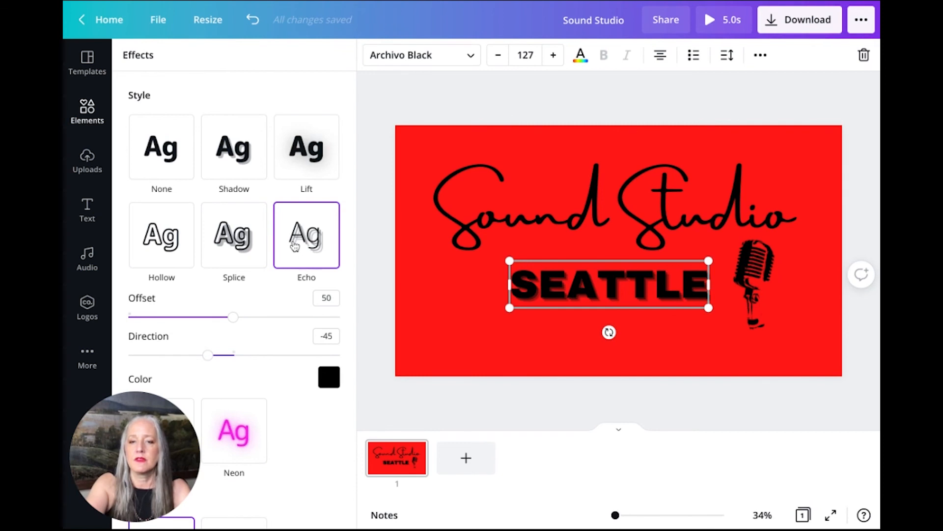
click(172, 237)
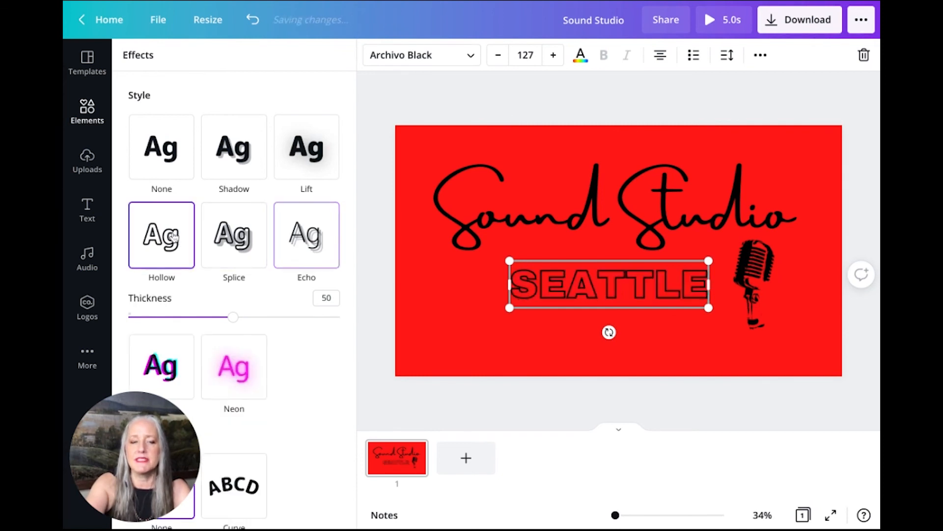
click(280, 165)
click(249, 147)
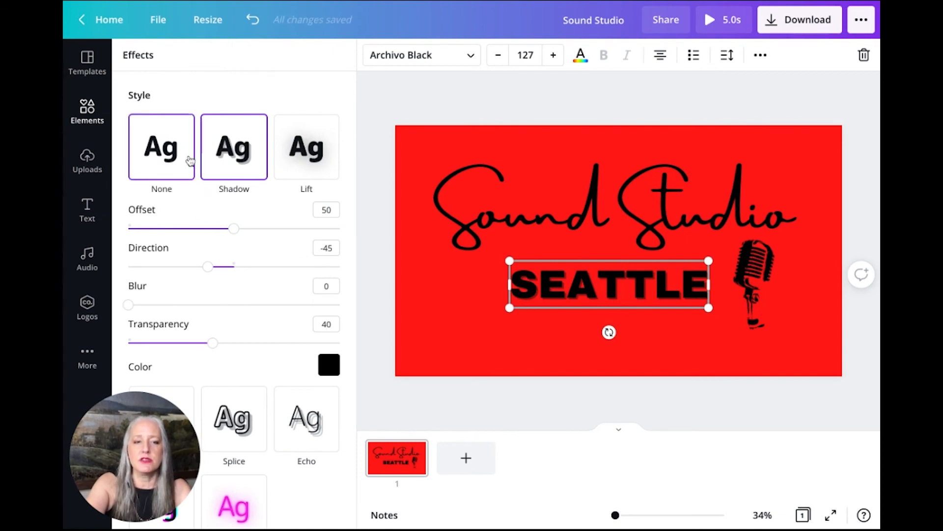
scroll(287, 166, down, 1)
scroll(286, 165, down, 3)
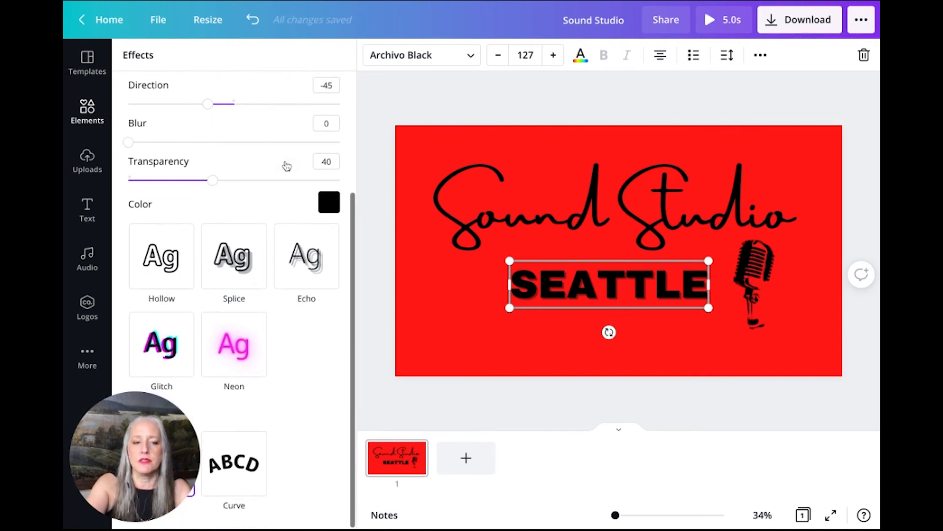
click(169, 334)
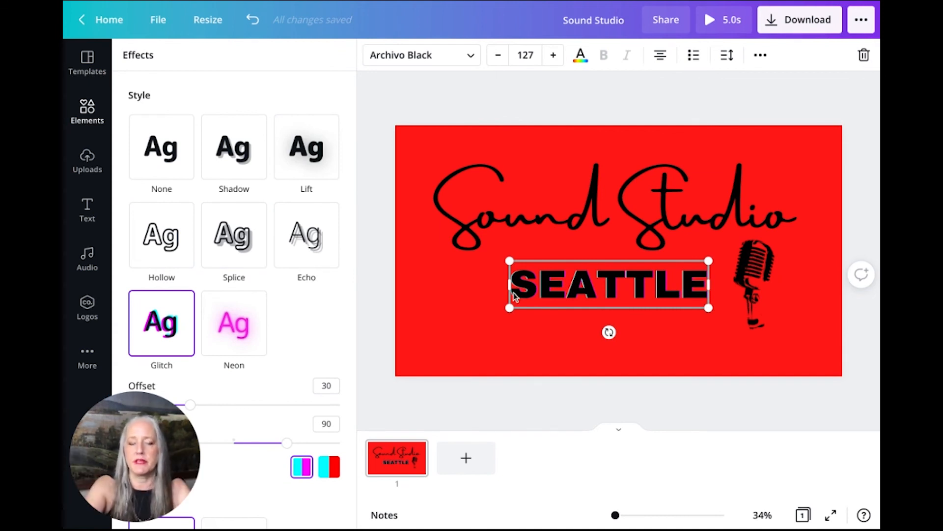
click(755, 236)
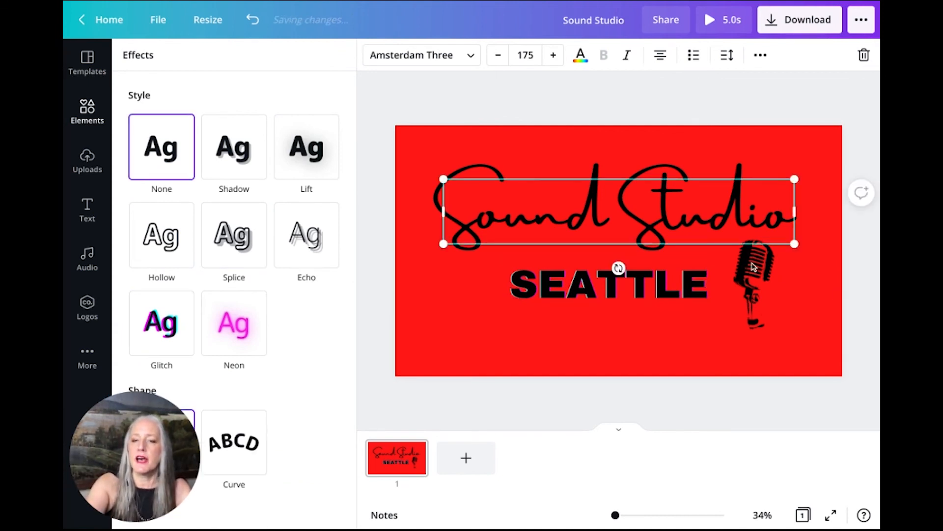
double_click(755, 283)
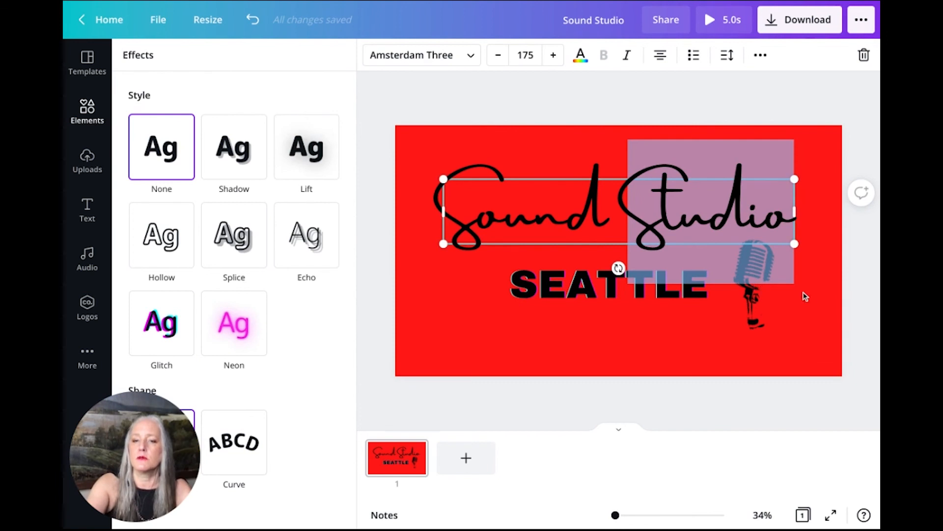
key(Escape)
click(672, 328)
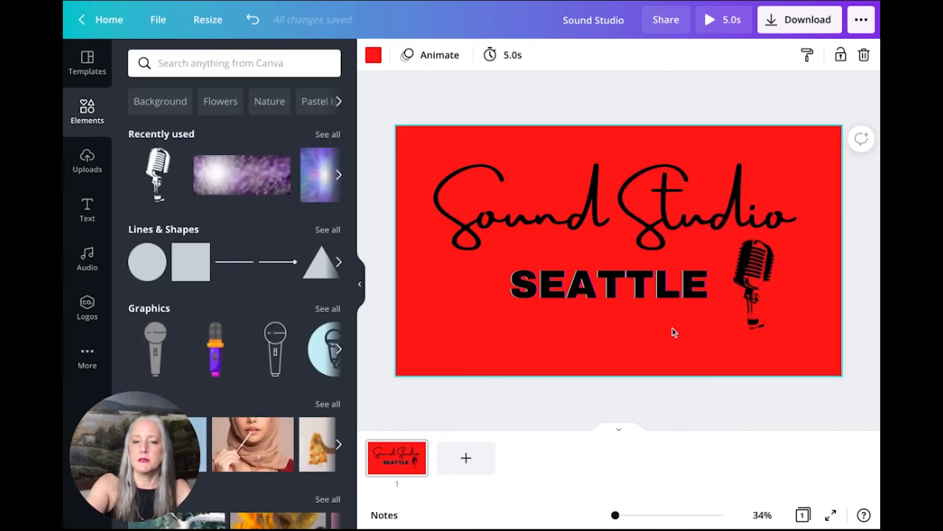
click(761, 325)
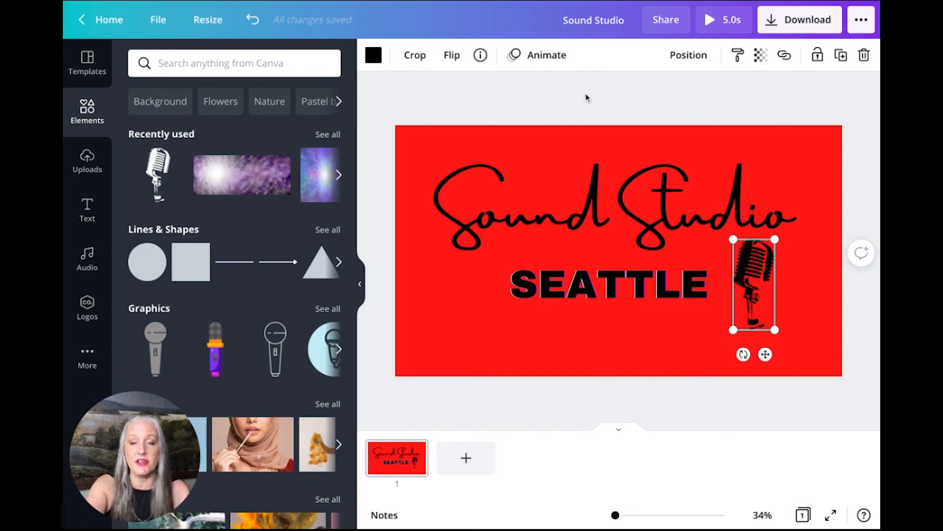
click(640, 102)
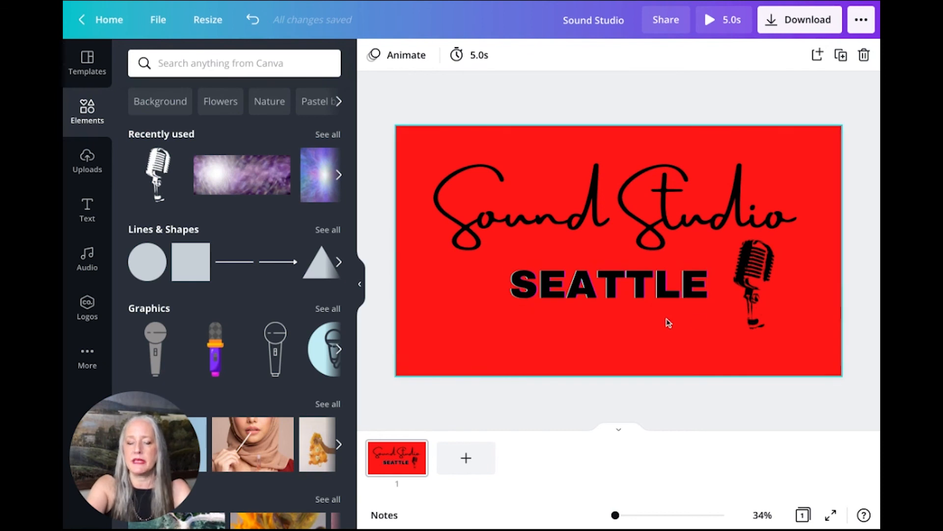
Step: Change the colour of the "Sound Studio" heading to white
click(687, 212)
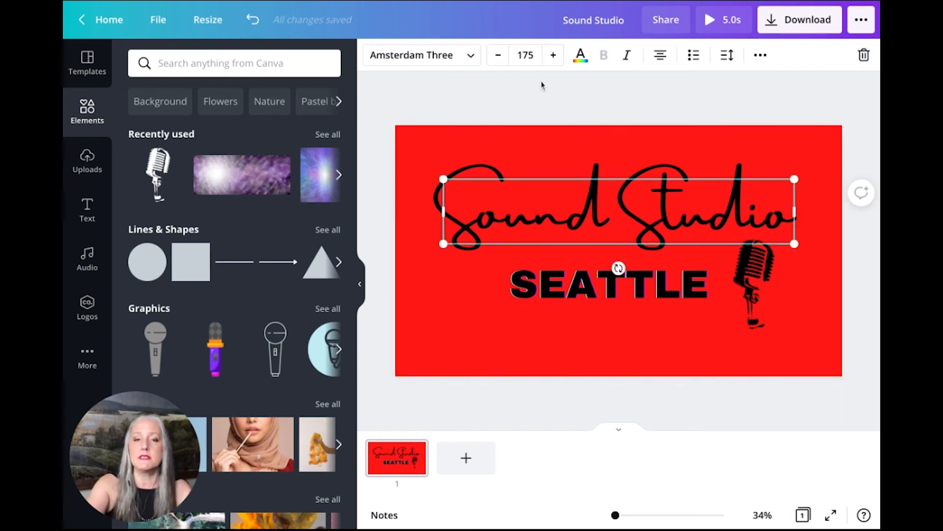
click(581, 56)
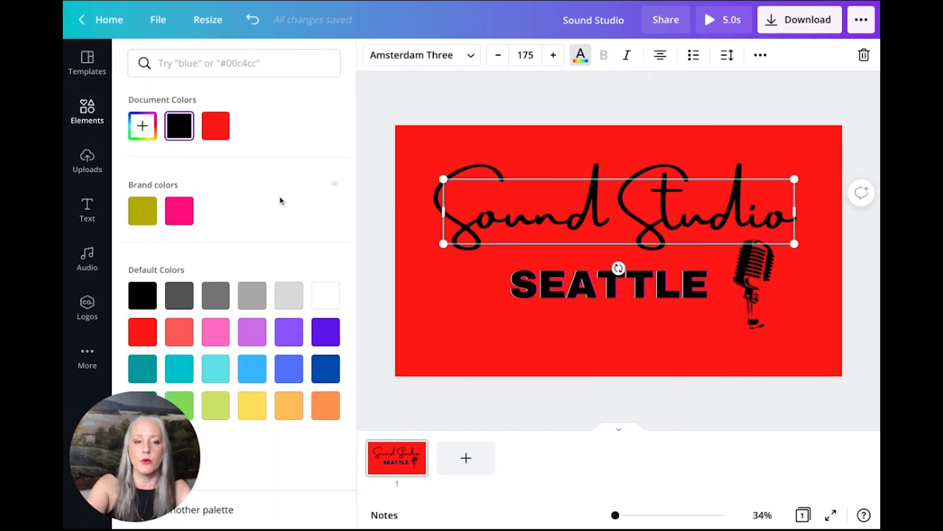
click(326, 296)
click(389, 100)
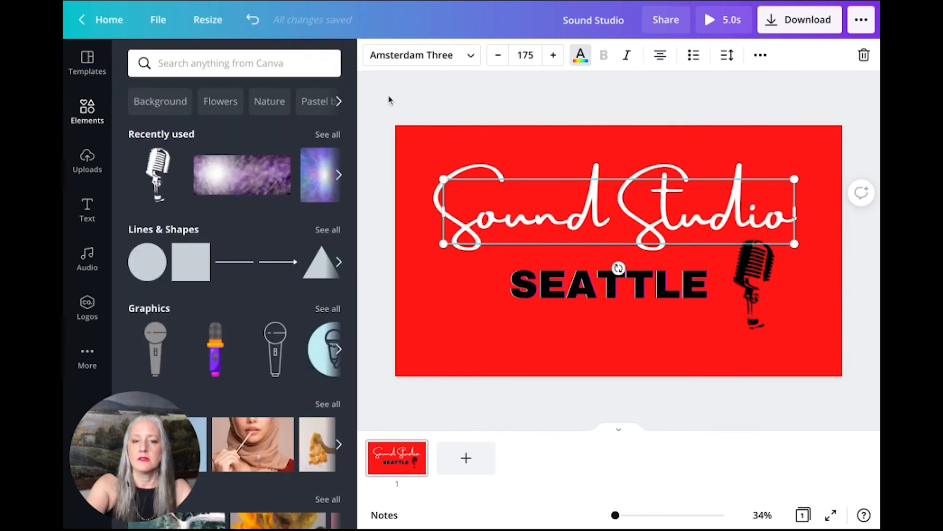
Step: Change the colour of the "Sound Studio" heading to black from the document colours
click(389, 100)
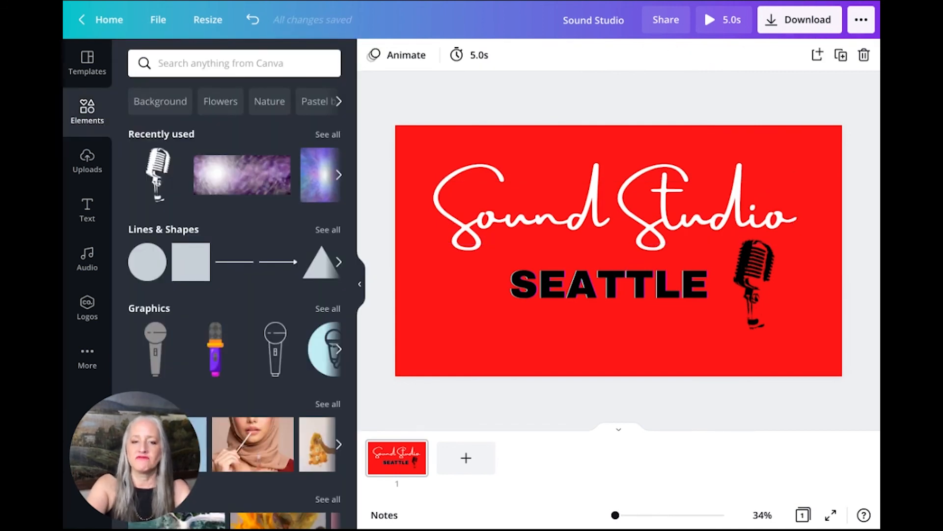
click(579, 241)
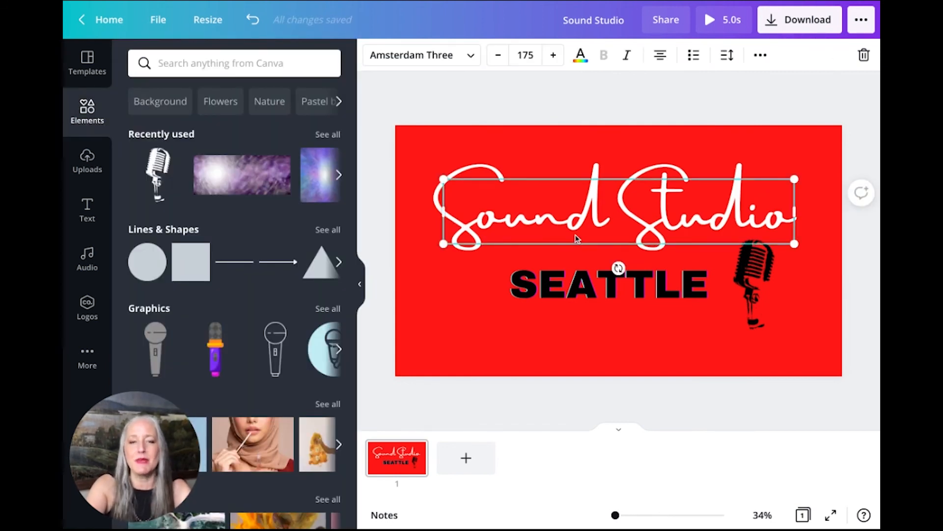
click(581, 55)
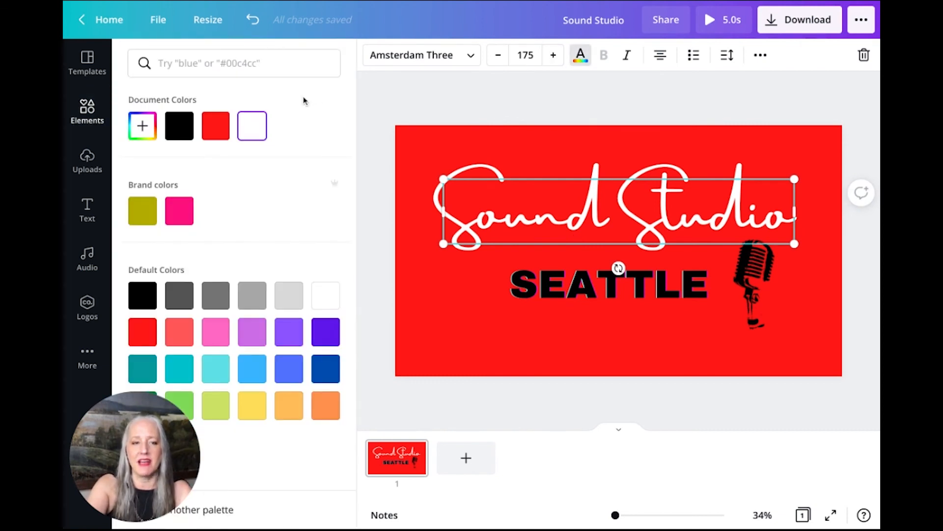
click(180, 127)
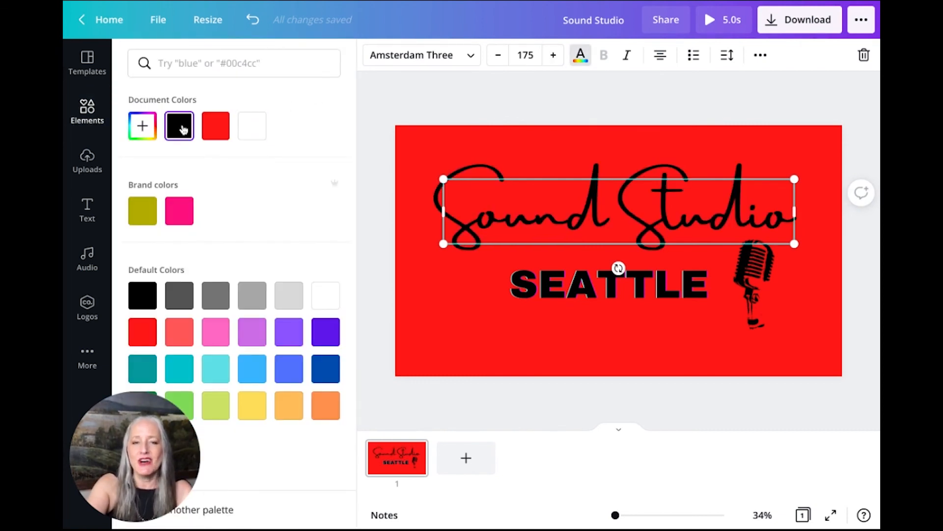
click(488, 99)
click(488, 99)
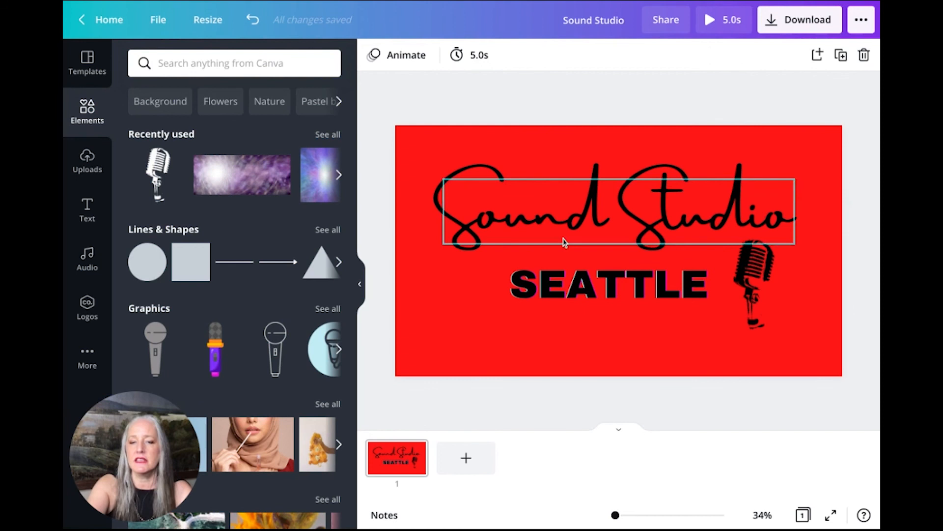
Step: Move the "SEATTLE" text slightly down and to the right, centring it beneath the "Sound Studio" heading
click(596, 300)
drag(596, 301, 595, 303)
click(655, 101)
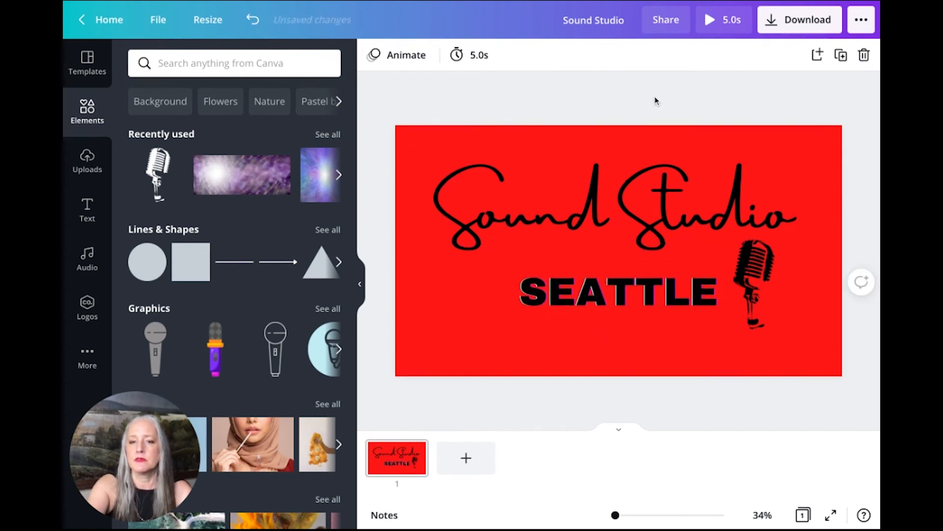
Step: Shift the "Sound Studio" heading and the microphone graphic slightly down, leaving a small gap between them
drag(658, 191, 657, 198)
drag(761, 277, 762, 285)
drag(739, 207, 738, 212)
click(718, 104)
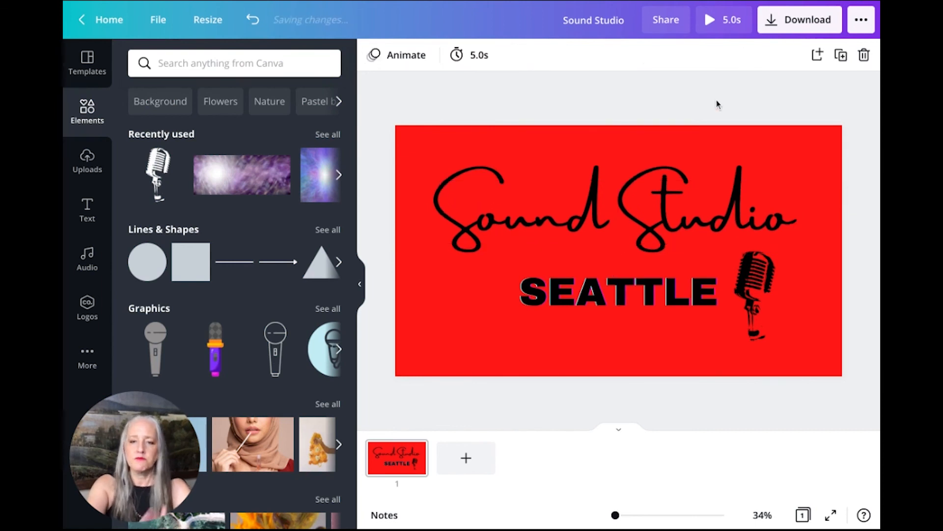
Step: Fine-tune the vertical position of "SEATTLE", keeping it centred under the heading and beside the microphone
mouse_move(659, 291)
mouse_down()
mouse_move(661, 282)
mouse_move(644, 282)
mouse_move(662, 288)
mouse_up()
click(685, 96)
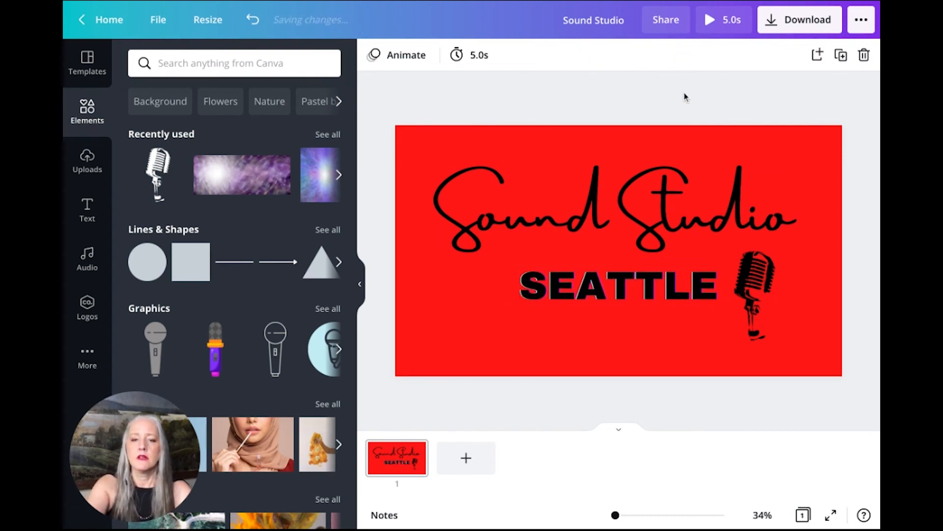
click(593, 282)
click(593, 282)
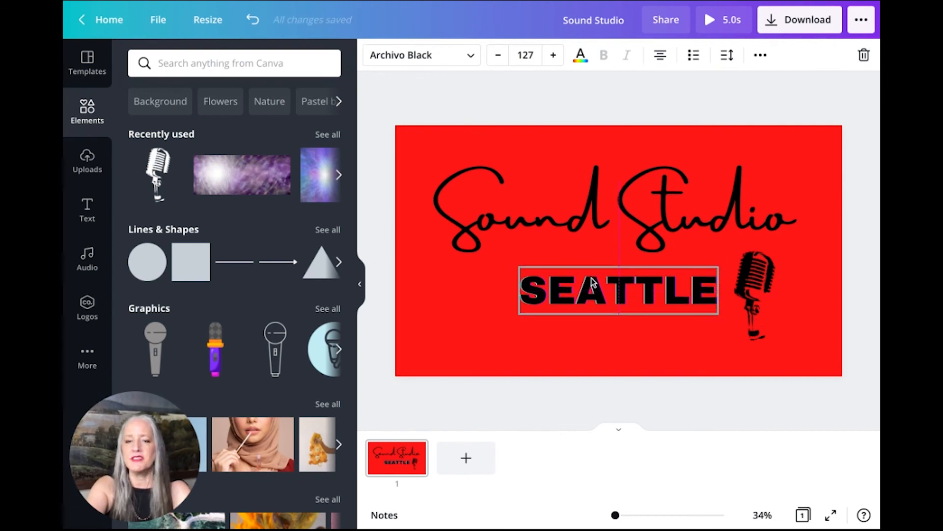
click(668, 104)
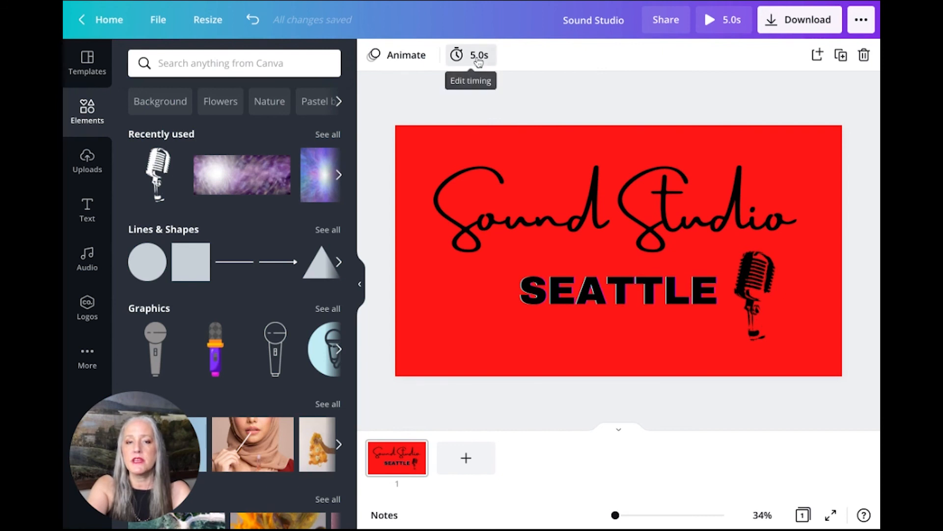
Step: Set the page's timing to 3.0 seconds
click(474, 58)
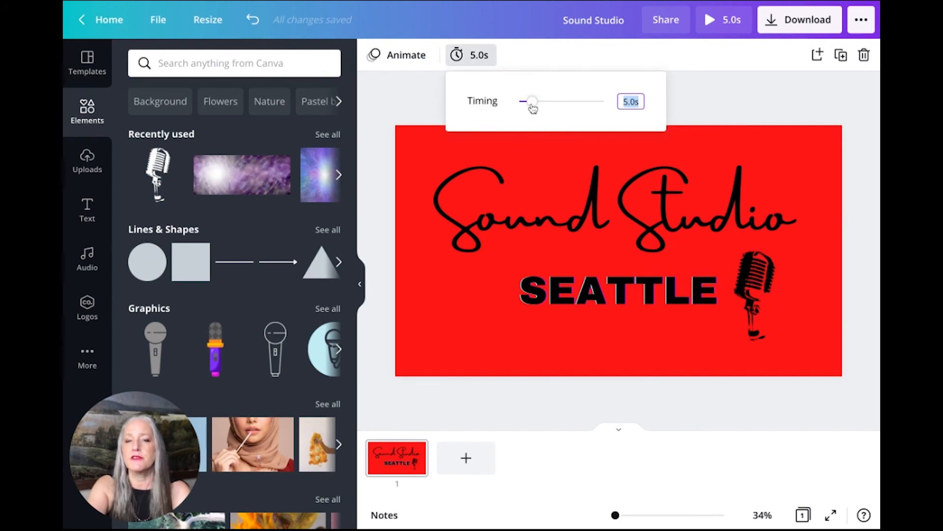
drag(531, 102, 527, 102)
click(745, 93)
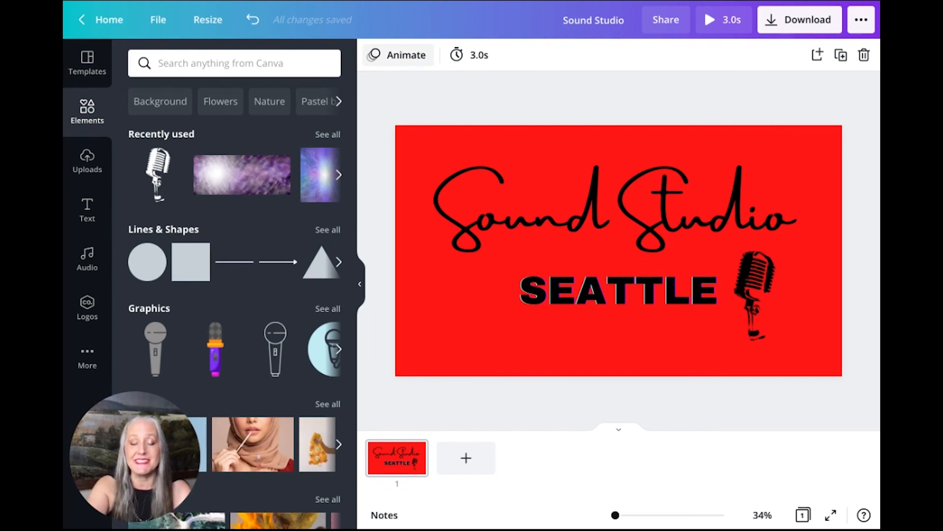
Step: Preview page animations such as Scrapbook and Neon, and apply the Stomp animation to the page
click(401, 55)
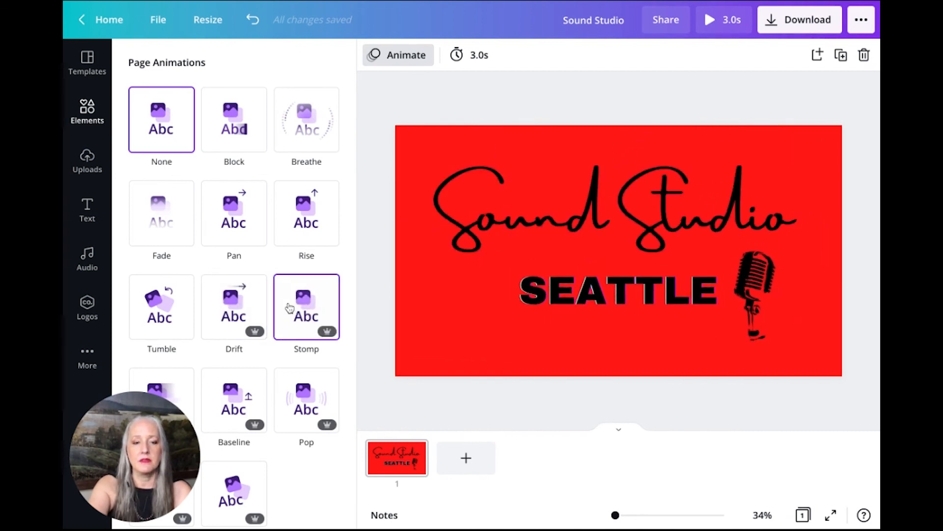
scroll(290, 308, down, 1)
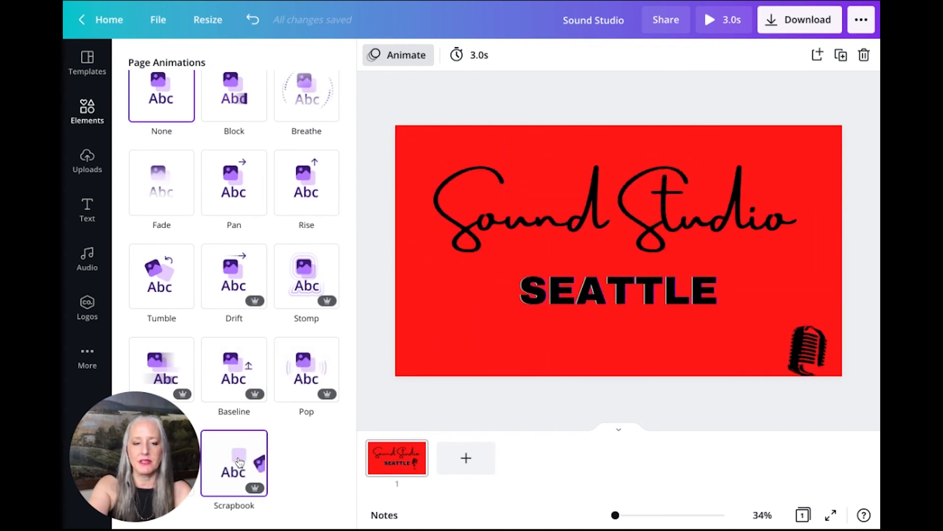
drag(150, 514, 154, 409)
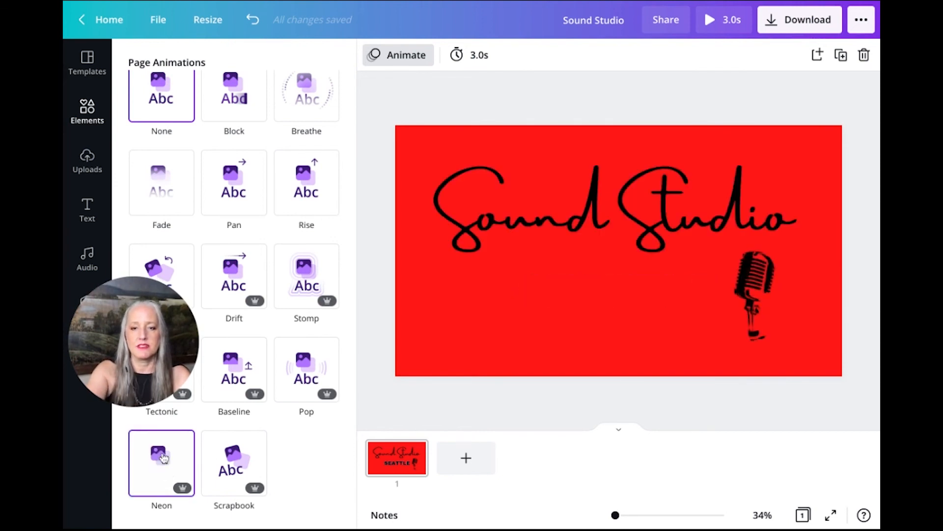
drag(147, 277, 145, 366)
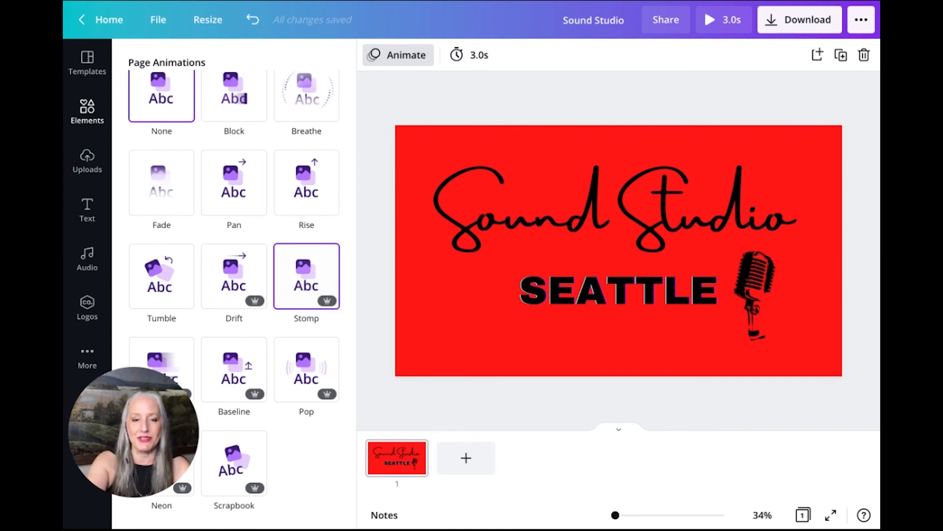
click(306, 276)
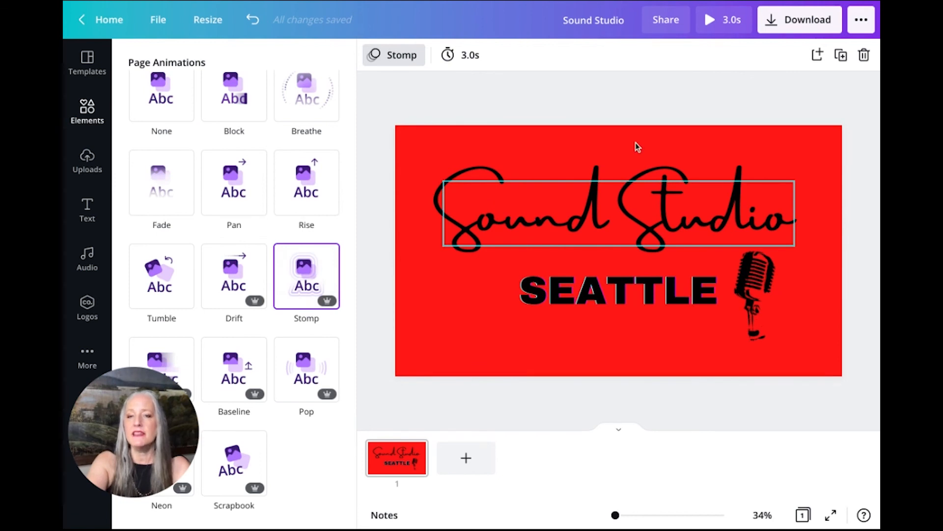
Step: Play the animated intro in the full preview, and browse the Happy and Pop tracks in the audio library
click(709, 21)
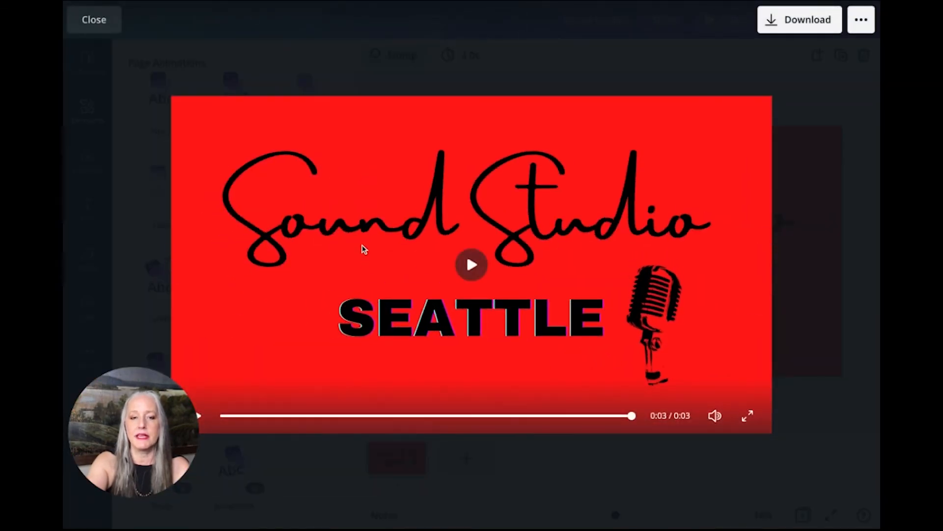
click(472, 265)
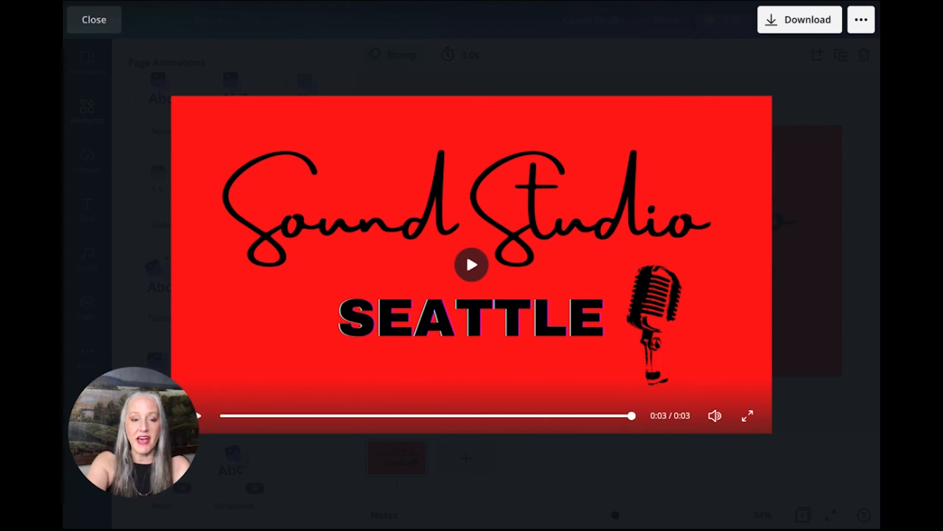
click(94, 21)
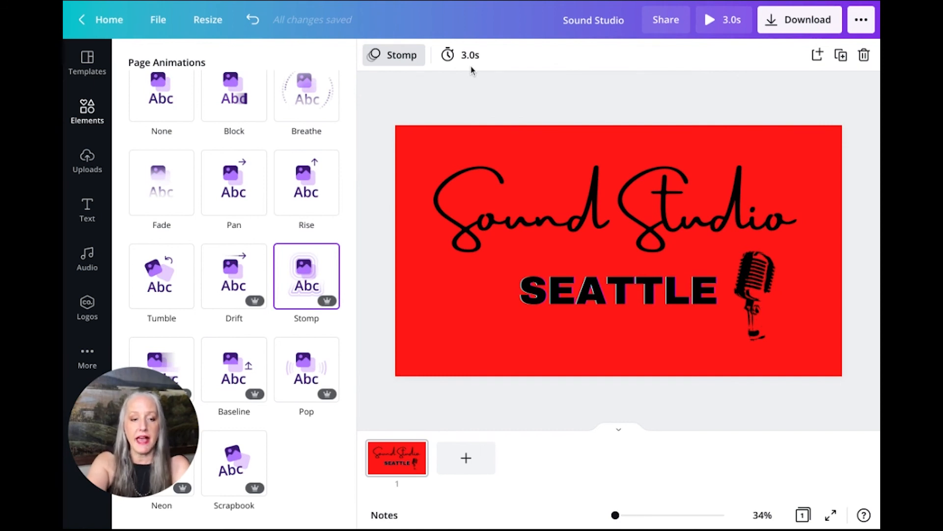
click(88, 260)
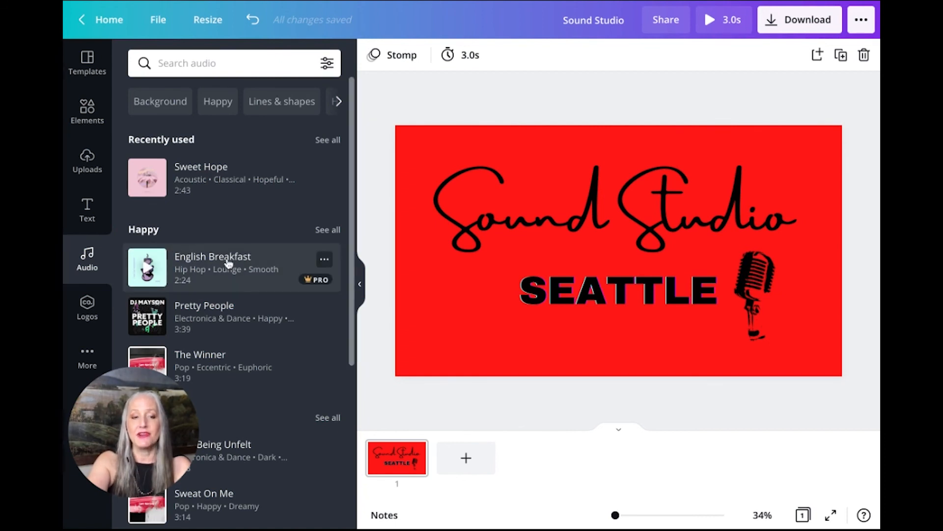
scroll(262, 281, down, 3)
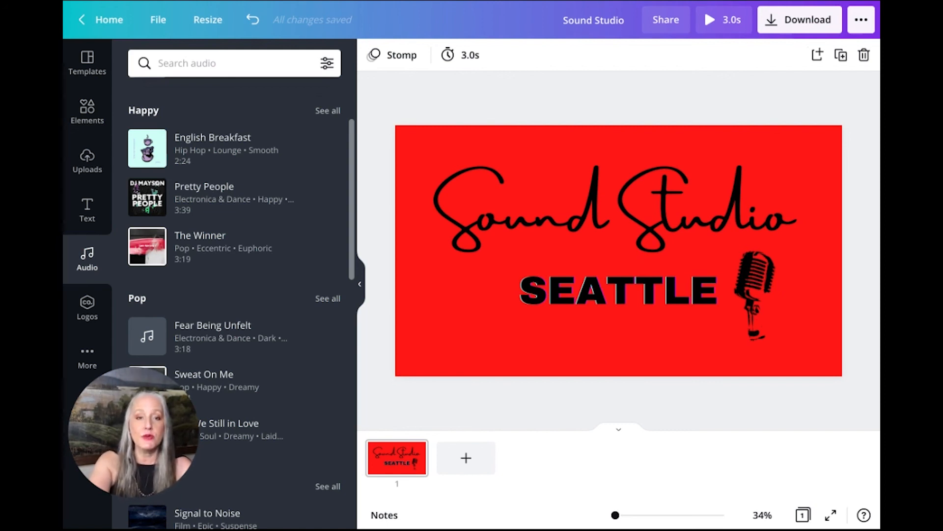
Step: Download the intro as an MP4 Video
click(771, 21)
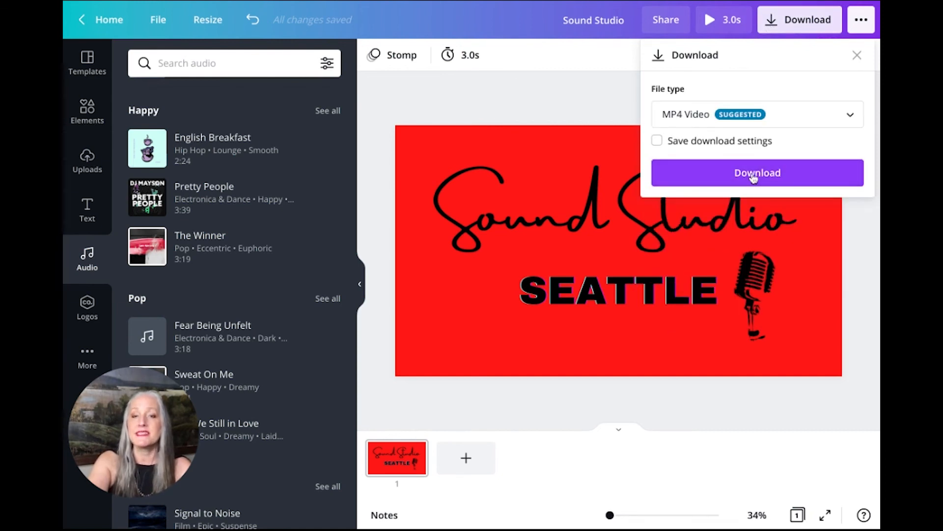
click(754, 176)
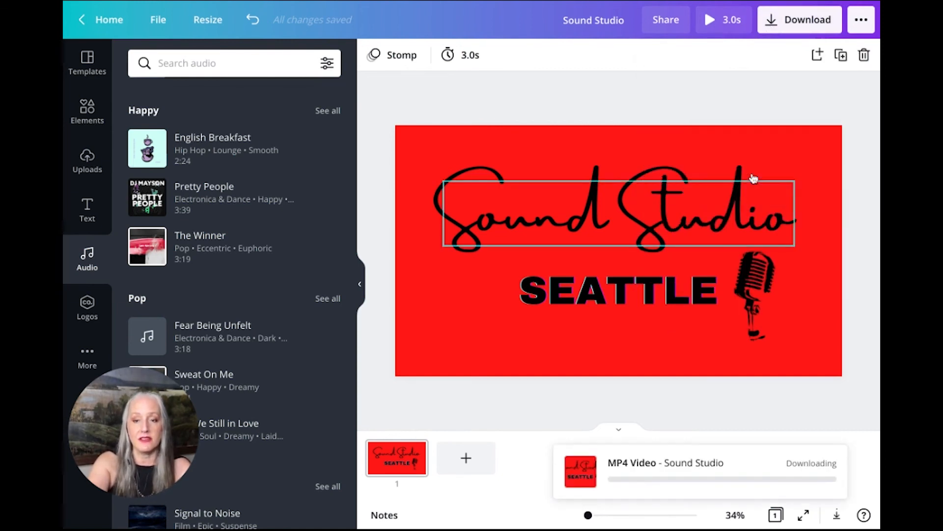